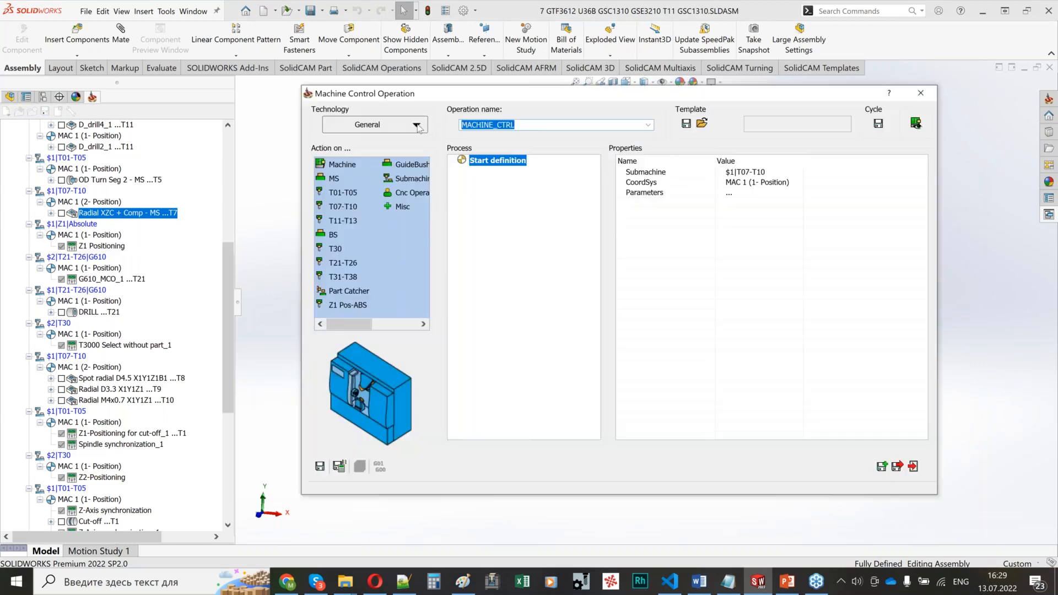
# Step: Examine the list of available machine control technologies for a new operation, and dismiss the operation without creating it
pyautogui.click(419, 128)
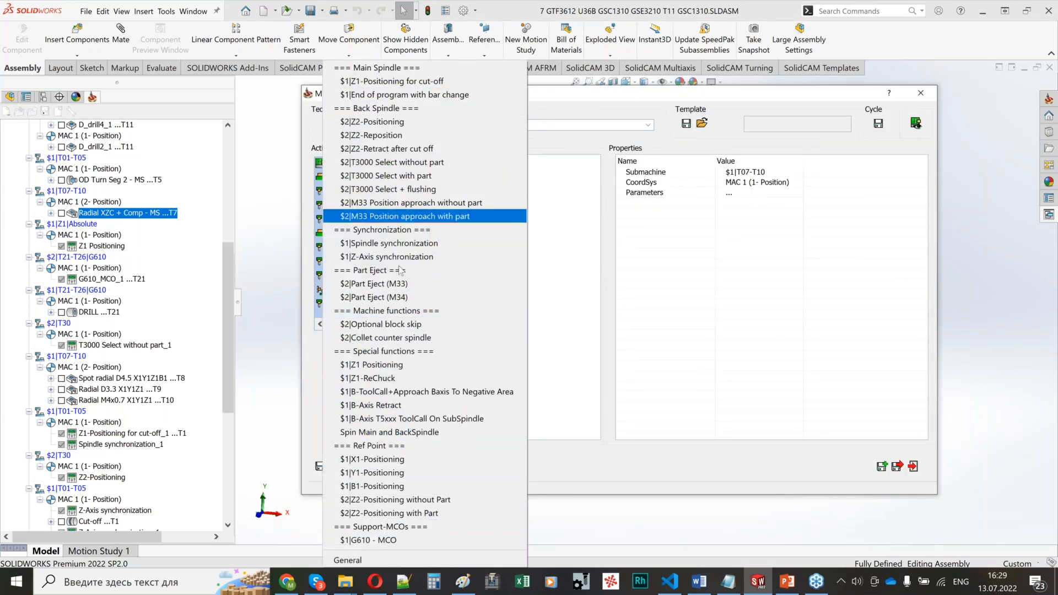
pyautogui.click(578, 99)
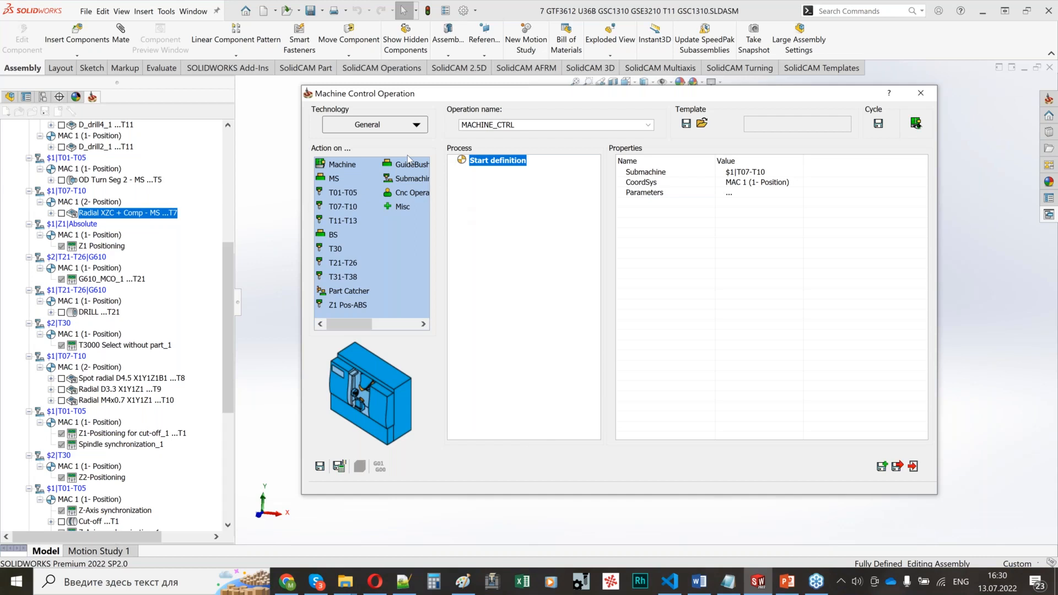
pyautogui.click(416, 125)
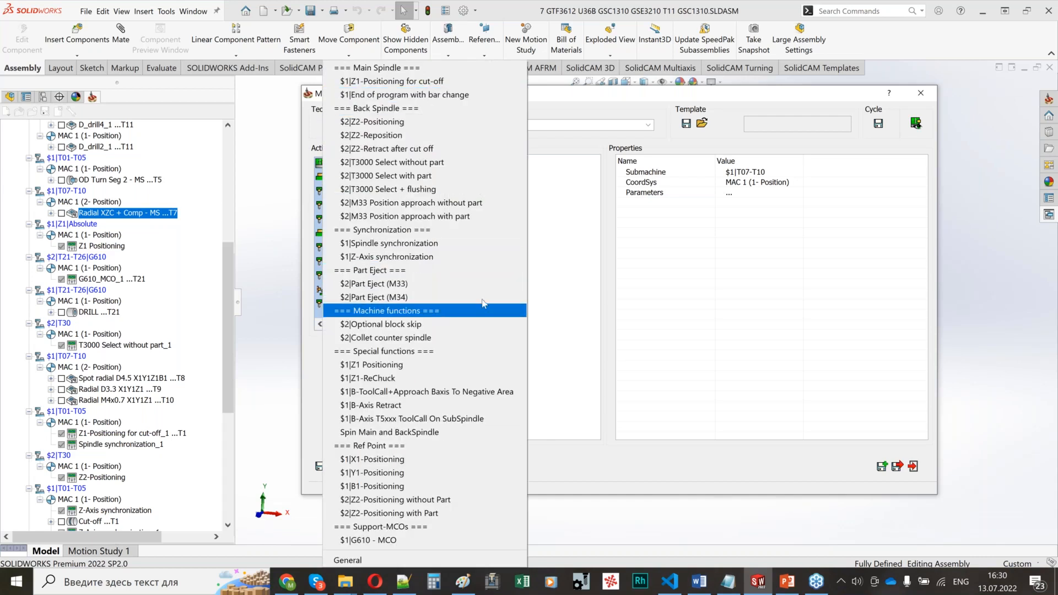
pyautogui.click(565, 300)
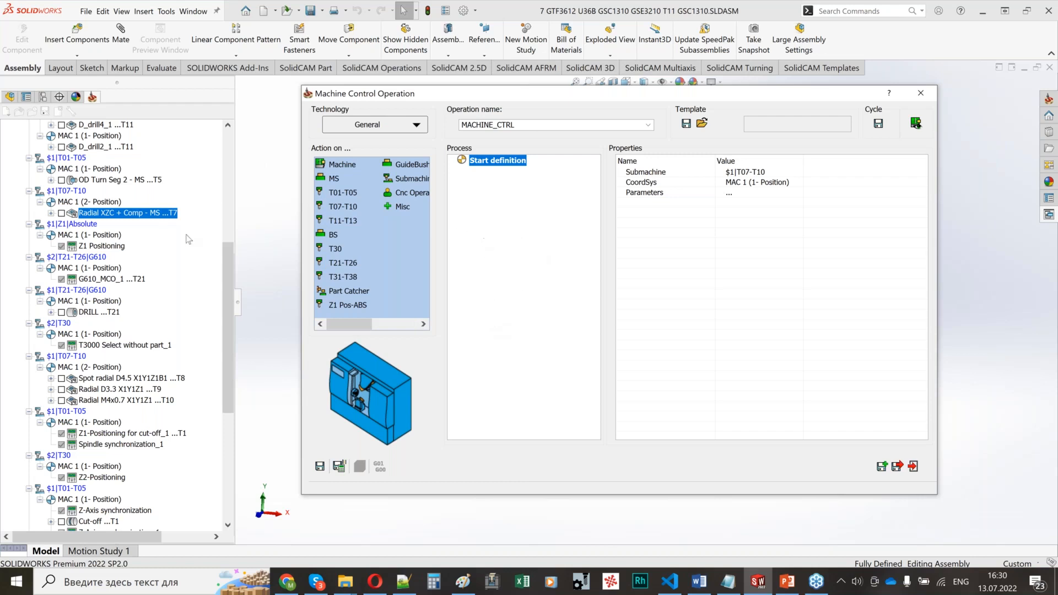
pyautogui.click(400, 129)
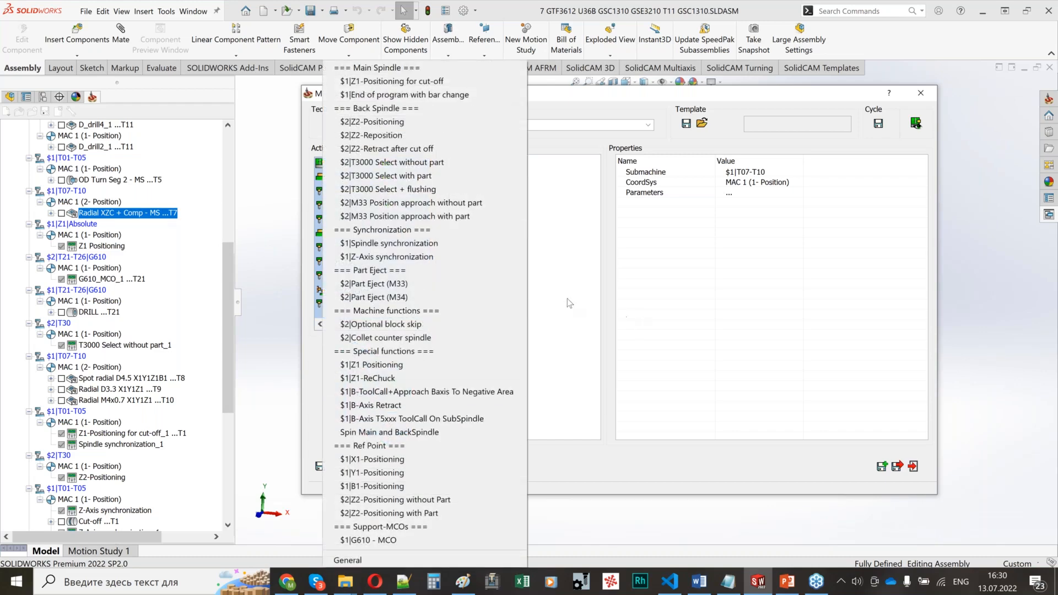
pyautogui.click(570, 303)
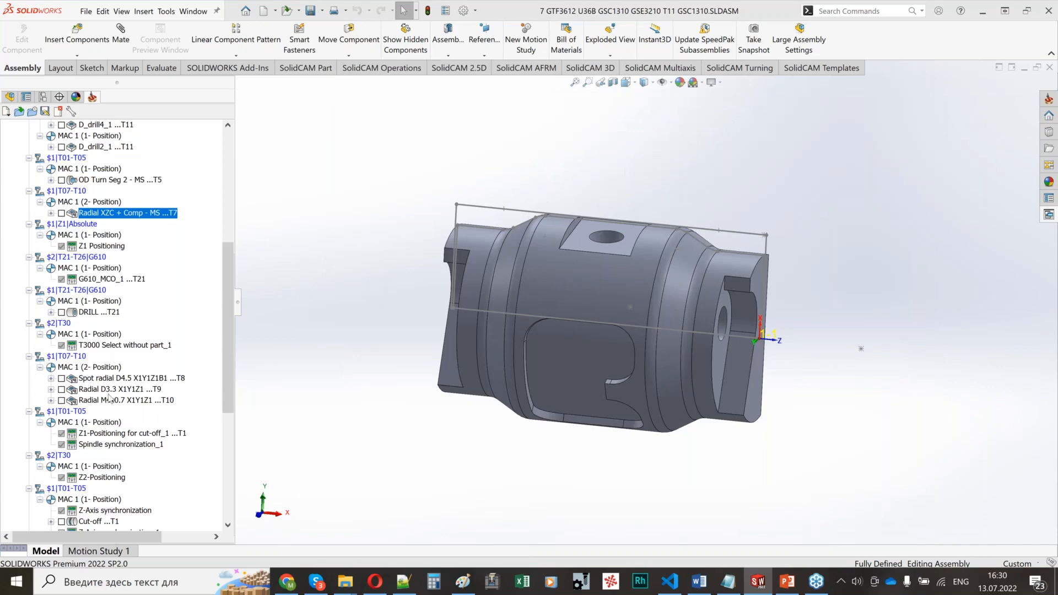
# Step: Open the Z1-Positioning for cut-off_1 operation, check its Comment and Air through spindle parameters, and close it
pyautogui.scroll(-2, 113, 386)
pyautogui.doubleClick(115, 368)
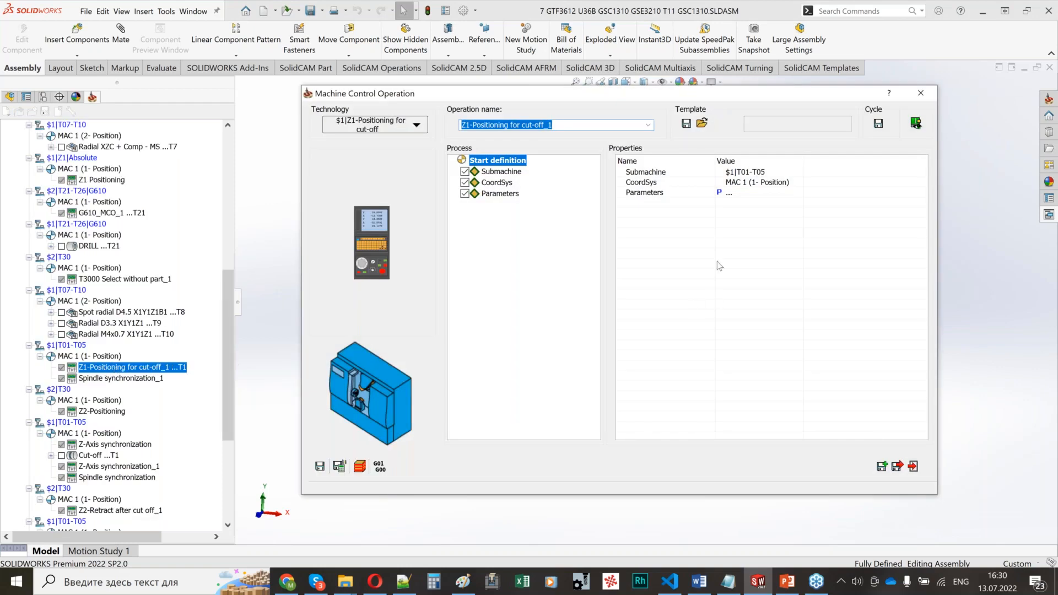
pyautogui.click(505, 195)
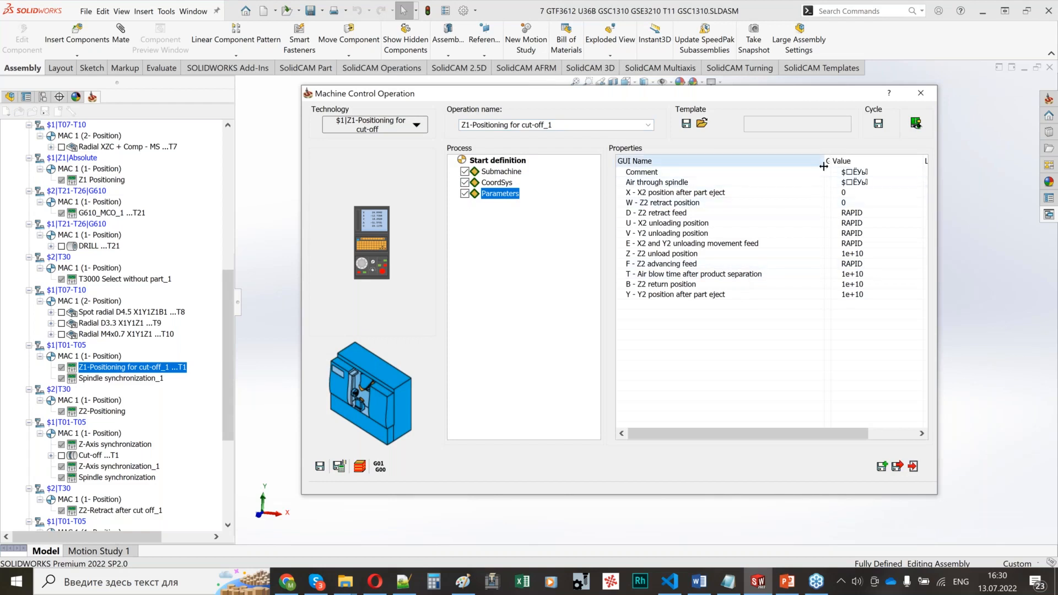
pyautogui.click(891, 175)
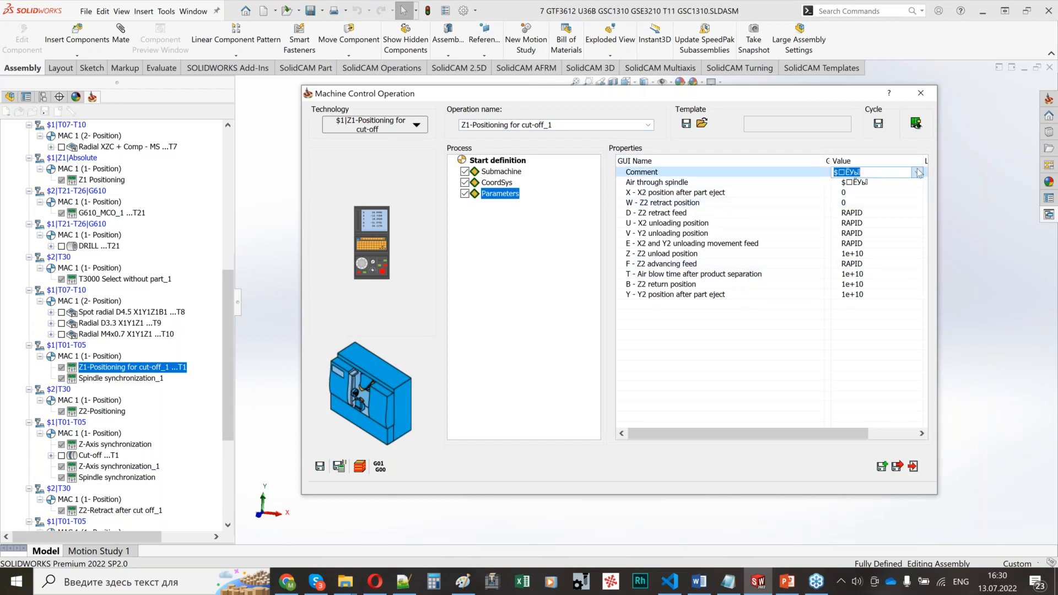
pyautogui.click(890, 184)
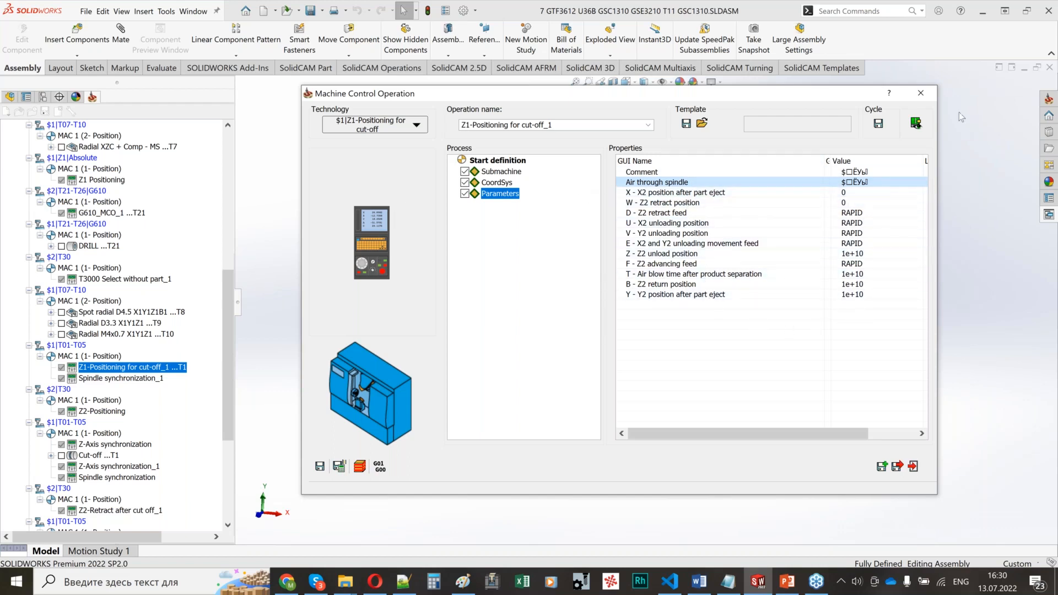
pyautogui.click(921, 93)
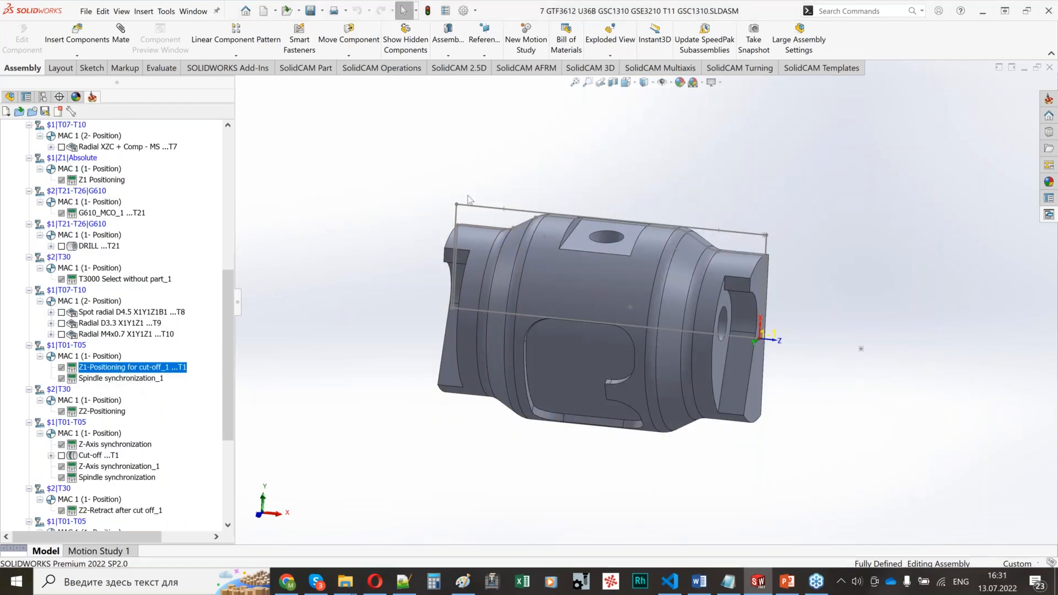
# Step: Reapply the $1|Z1-Positioning for cut-off technology to the Z1-Positioning for cut-off_1 operation and display its parameters
pyautogui.doubleClick(89, 368)
pyautogui.click(382, 126)
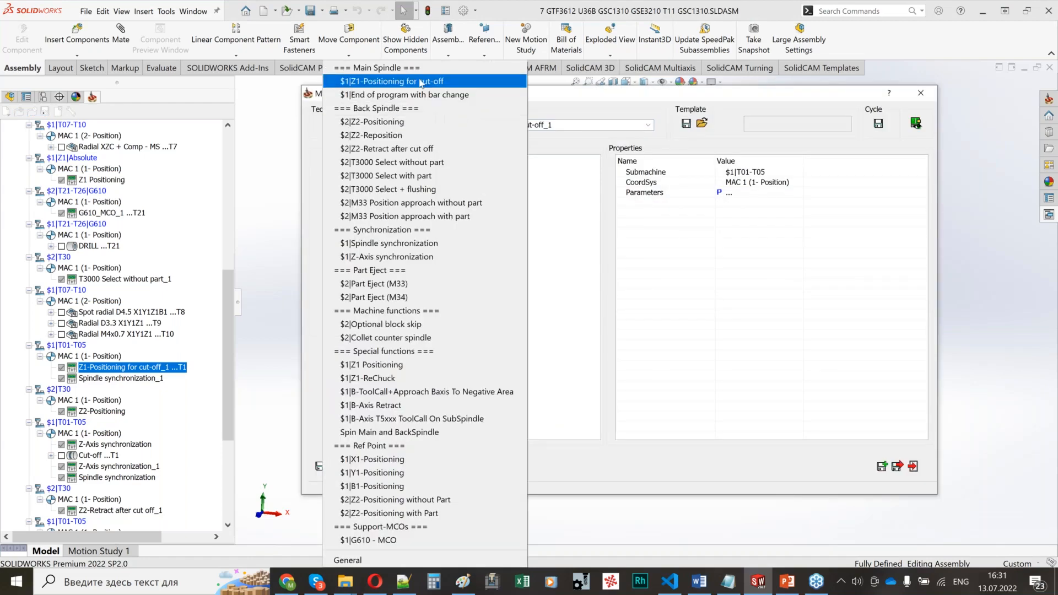
pyautogui.click(437, 83)
pyautogui.click(568, 192)
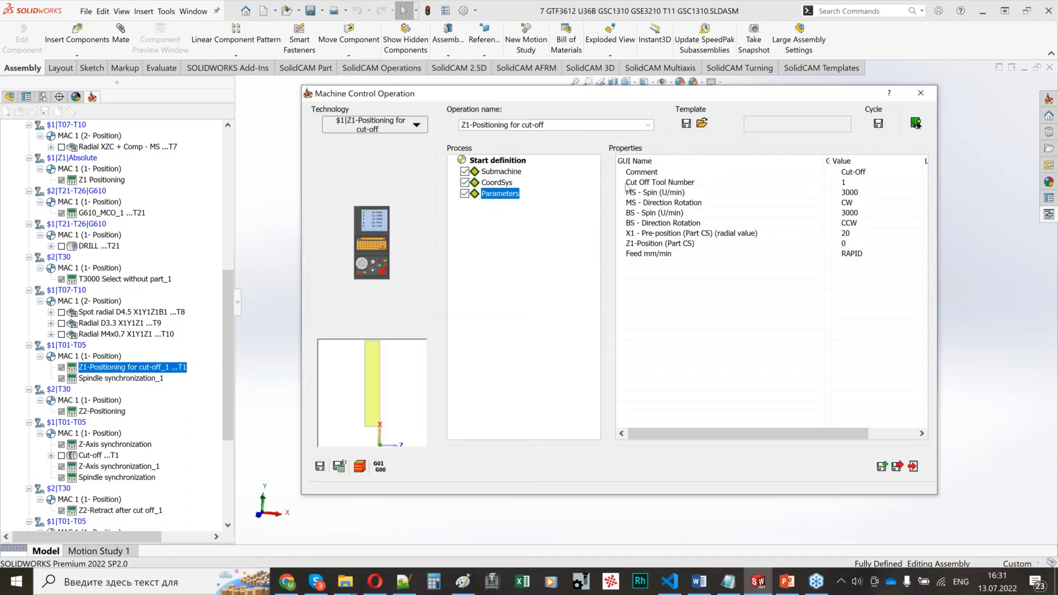
# Step: Examine the cut-off positioning parameters alongside the operations tree, and close the operation without saving
pyautogui.moveTo(451, 95); pyautogui.dragTo(293, 93)
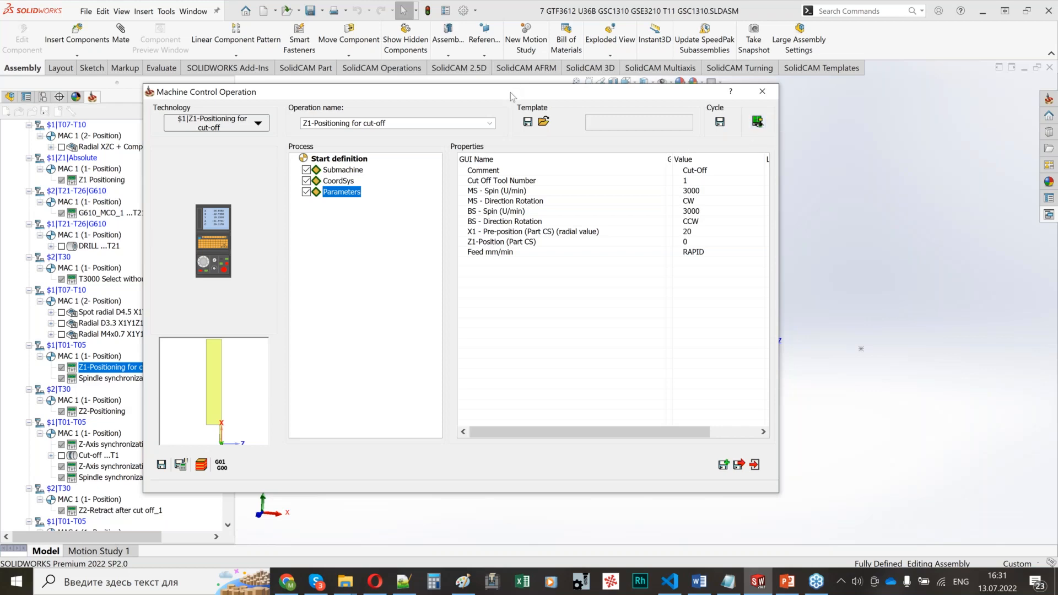
pyautogui.moveTo(511, 92); pyautogui.dragTo(518, 92)
pyautogui.moveTo(659, 101); pyautogui.dragTo(855, 103)
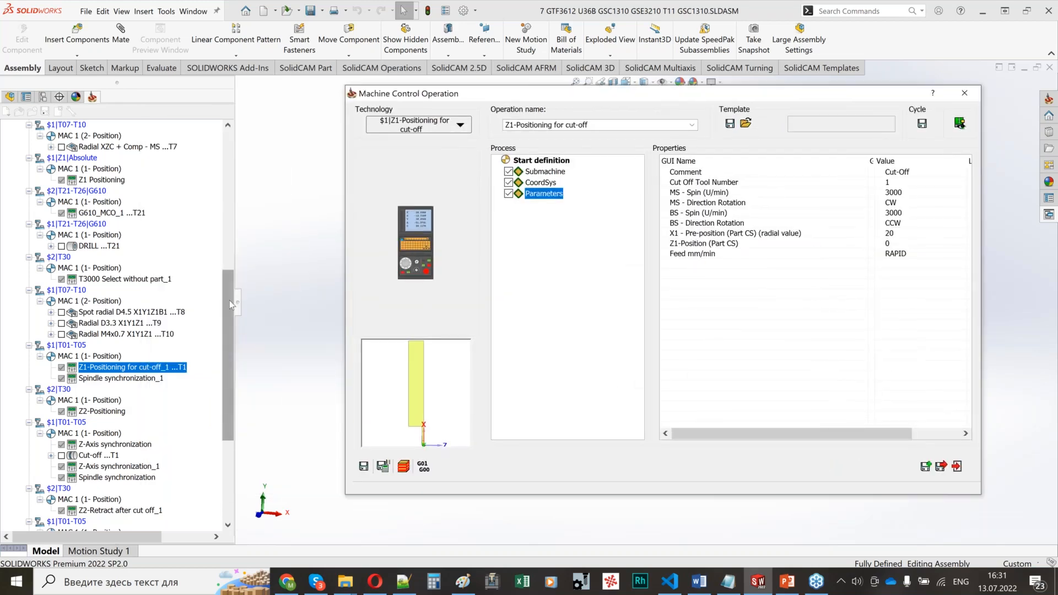
pyautogui.moveTo(230, 300); pyautogui.dragTo(229, 126)
pyautogui.moveTo(619, 93); pyautogui.dragTo(498, 96)
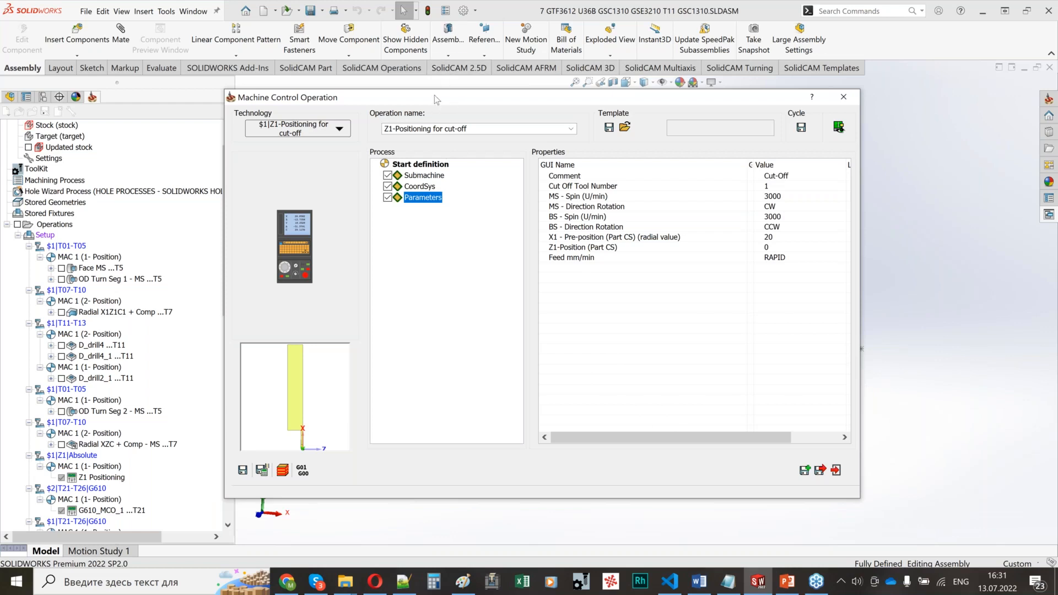
pyautogui.moveTo(452, 97); pyautogui.dragTo(413, 91)
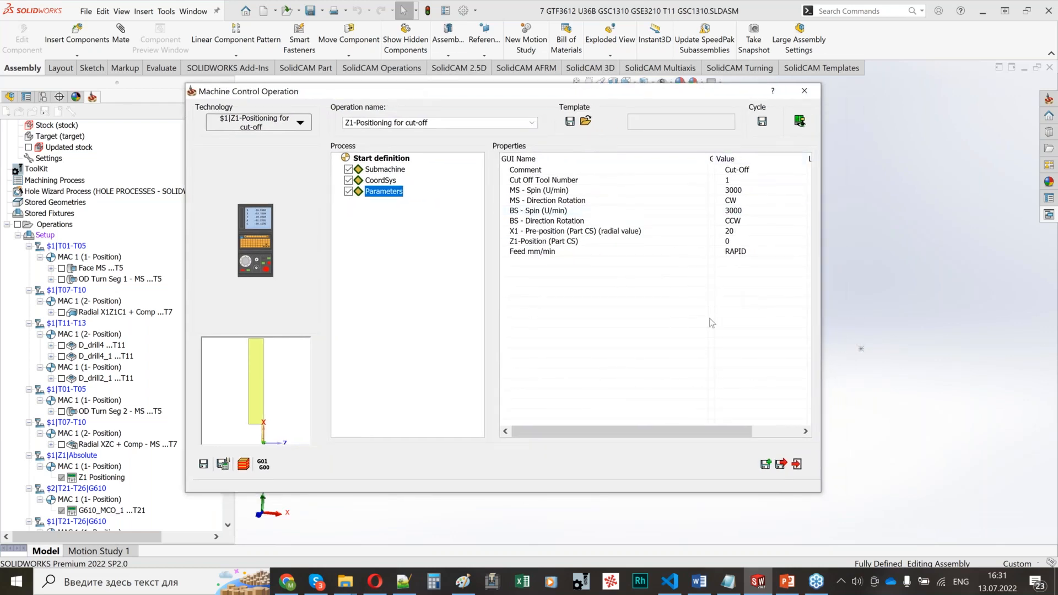
pyautogui.click(805, 91)
pyautogui.click(312, 231)
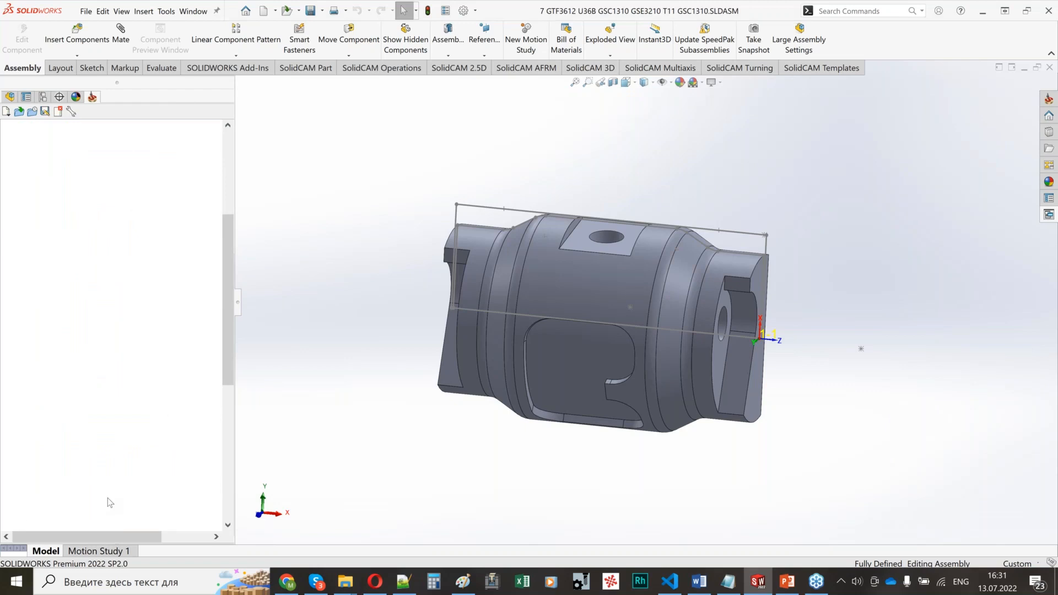
# Step: Inspect the part, spindles and tool holders in the Machine Preview of Z1-Positioning for cut-off_1, and close the preview and operation
pyautogui.doubleClick(107, 498)
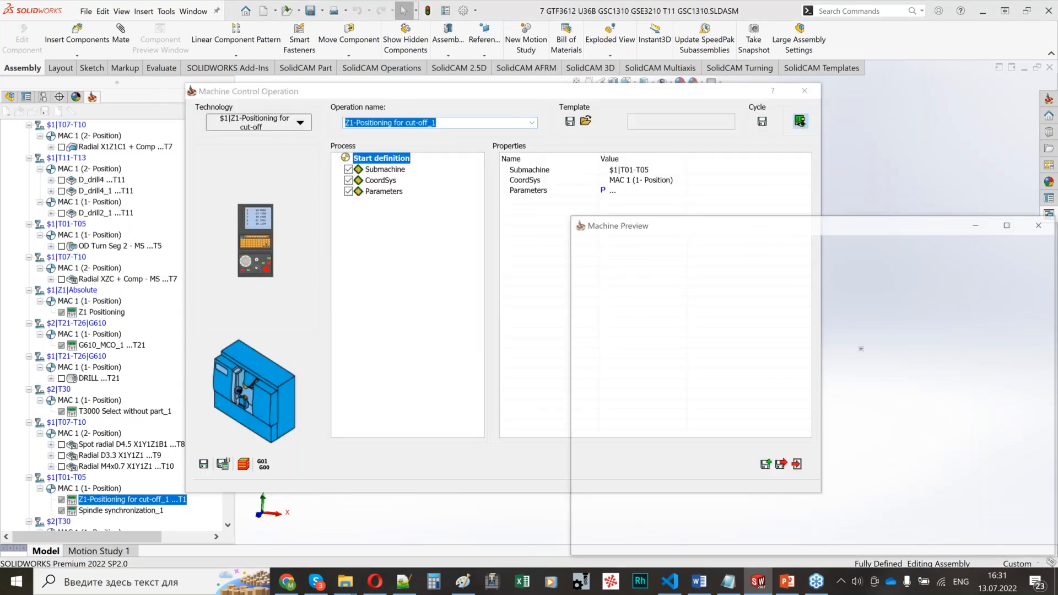
pyautogui.moveTo(867, 228); pyautogui.dragTo(779, 179)
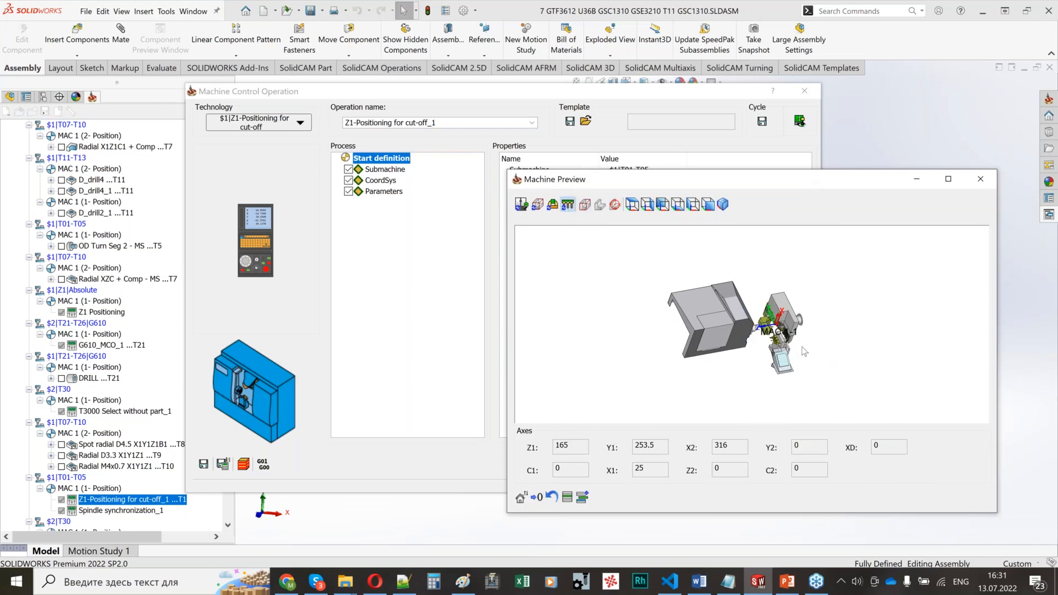
pyautogui.scroll(6, 802, 347)
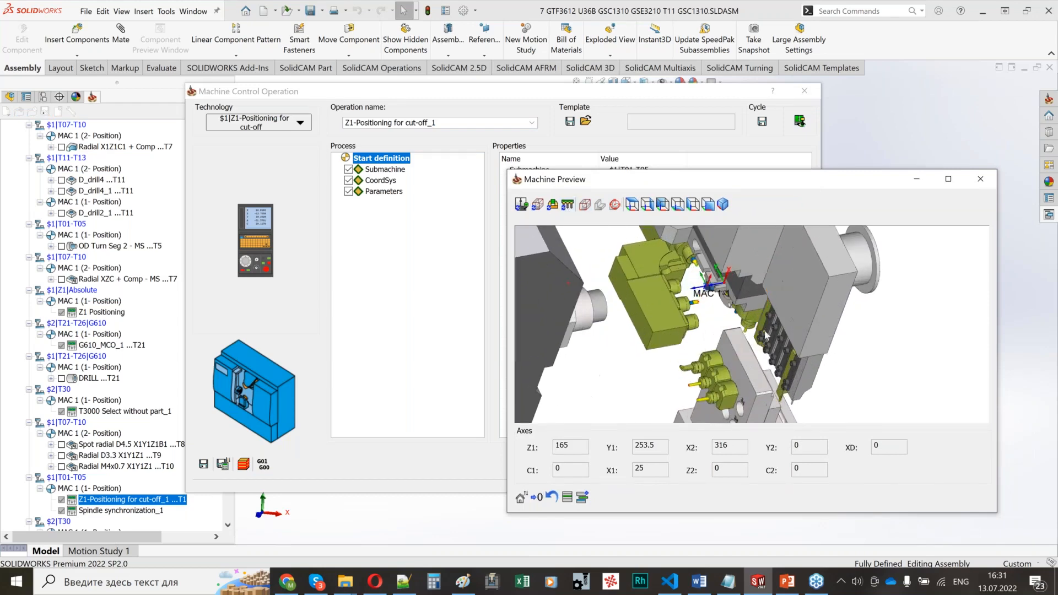
pyautogui.moveTo(766, 337); pyautogui.dragTo(688, 358, button='middle')
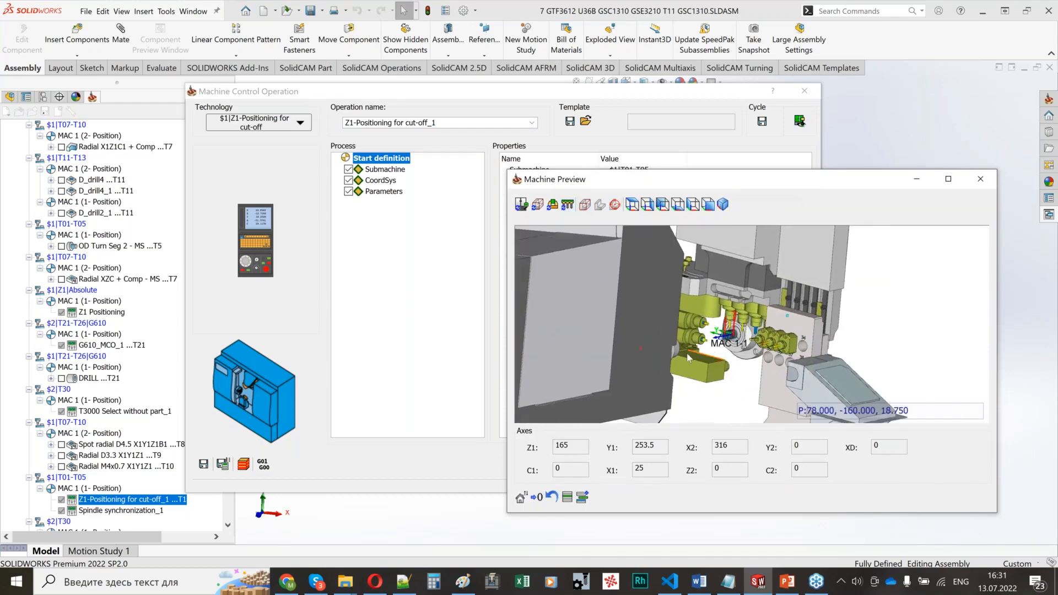
pyautogui.scroll(5, 700, 353)
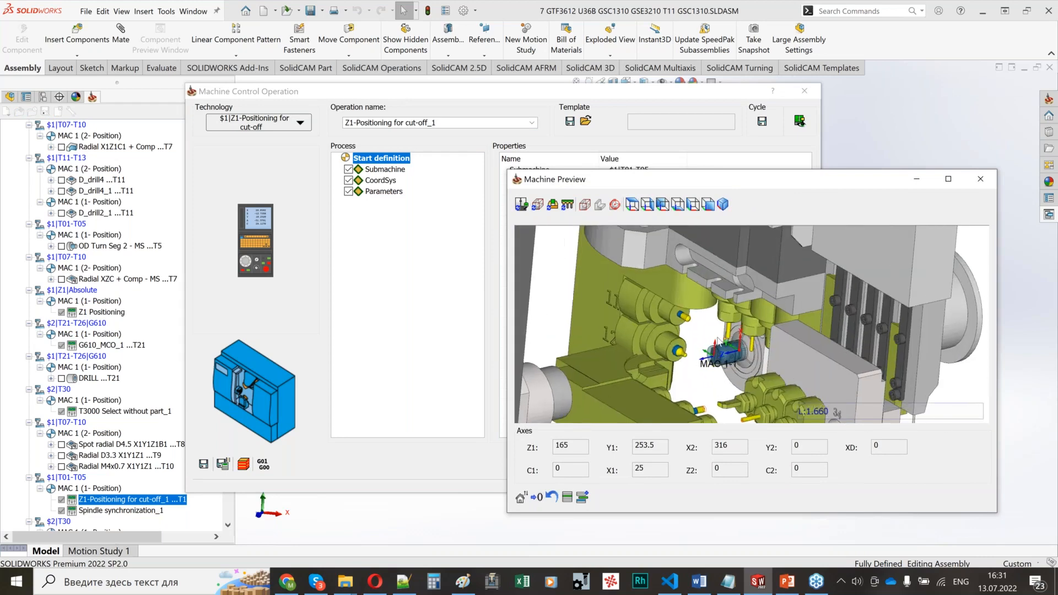
pyautogui.scroll(3, 717, 341)
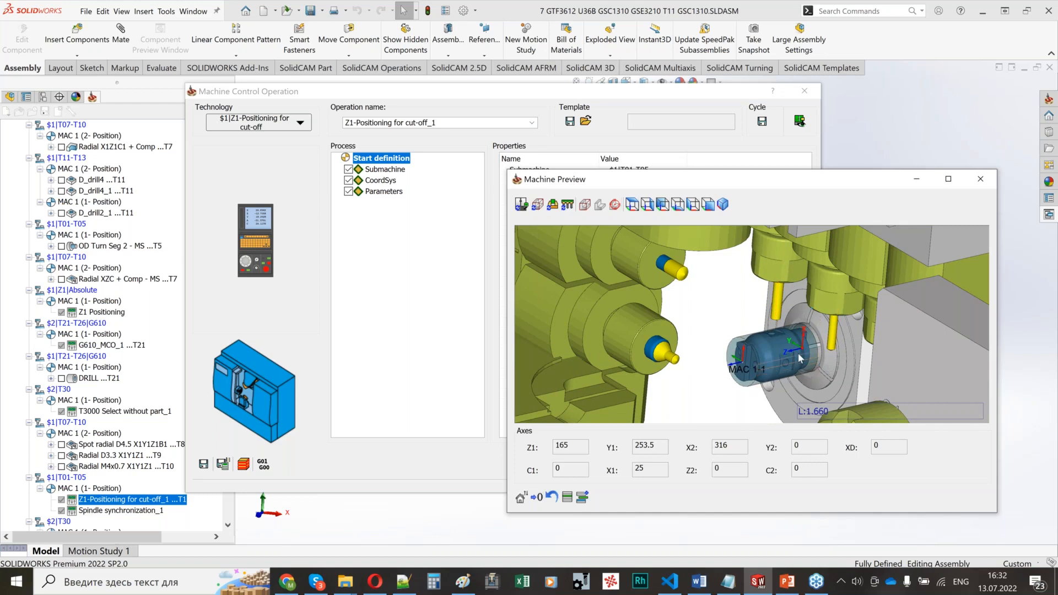
pyautogui.scroll(-6, 770, 388)
pyautogui.moveTo(771, 343); pyautogui.dragTo(736, 328, button='middle')
pyautogui.scroll(-2, 771, 350)
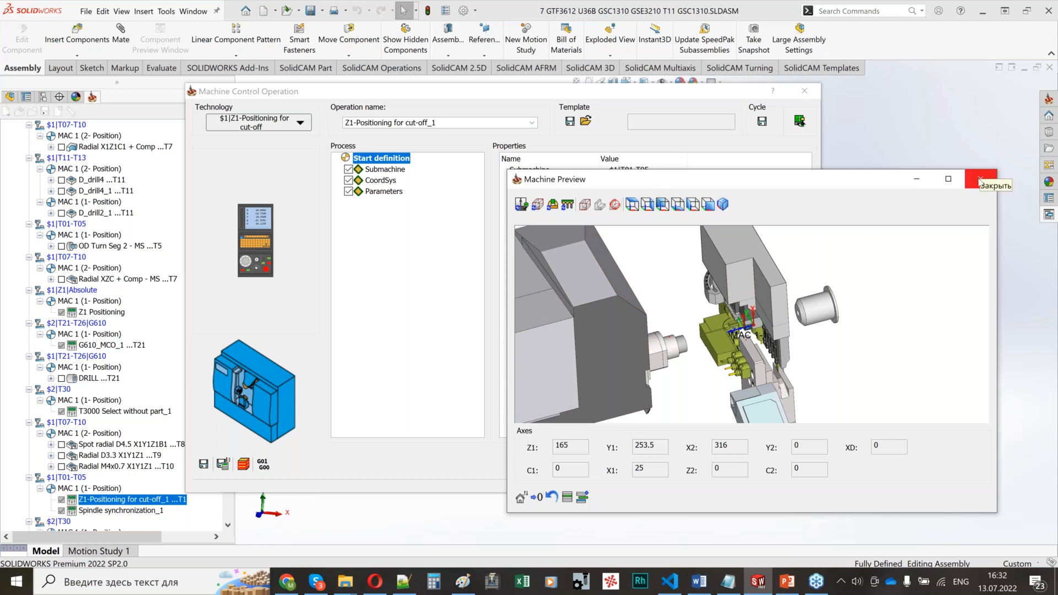
pyautogui.click(980, 181)
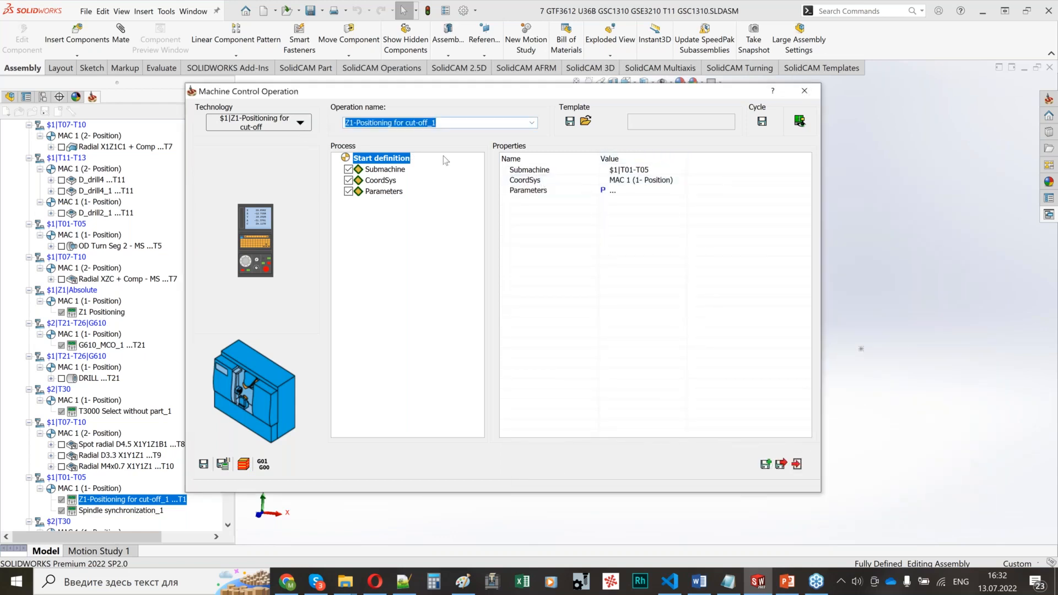
pyautogui.click(815, 94)
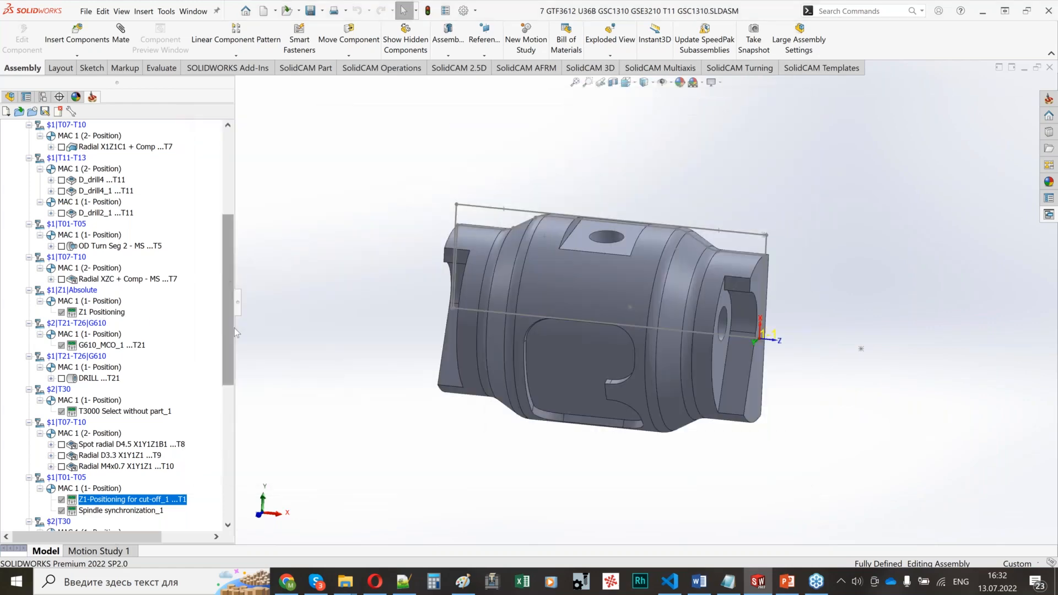
# Step: Review the transfer sequence in the operations tree, from spindle synchronization and Z2-Positioning through Cut-off, retract and bar change to Part Eject
pyautogui.scroll(-10, 234, 329)
pyautogui.click(113, 190)
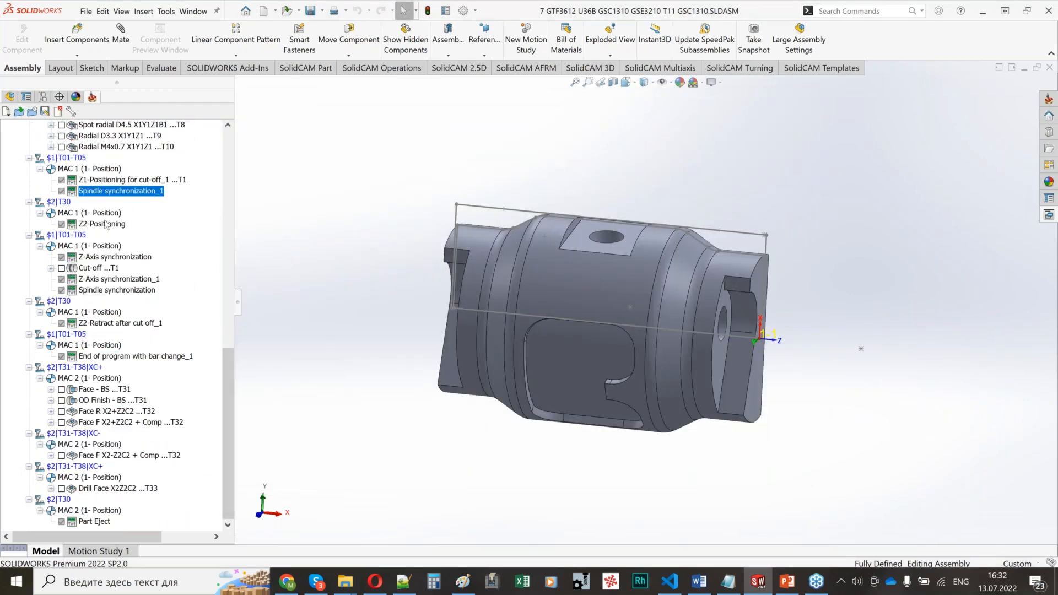
pyautogui.click(110, 257)
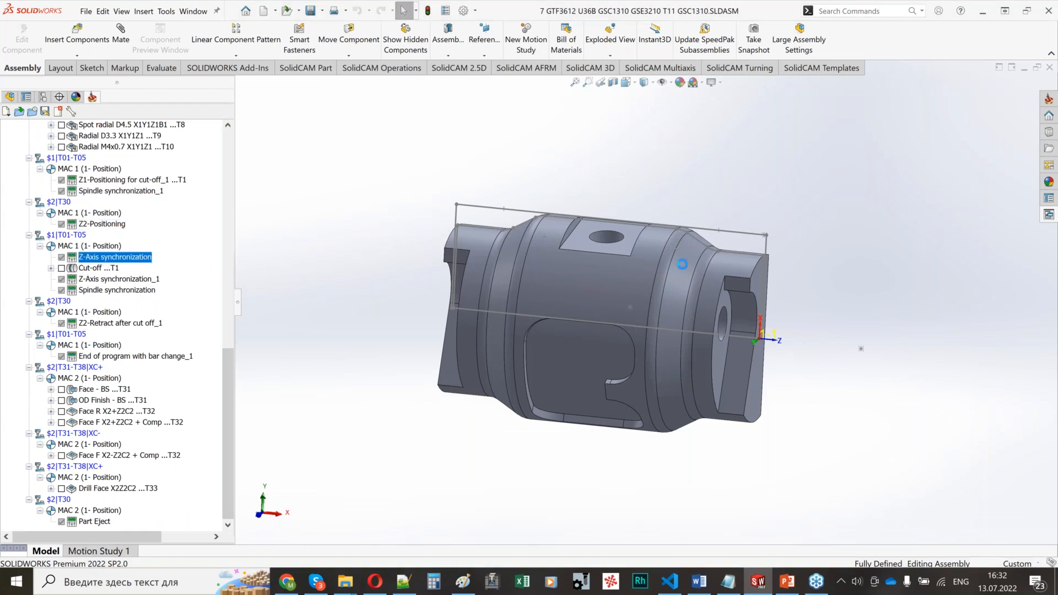
pyautogui.click(94, 268)
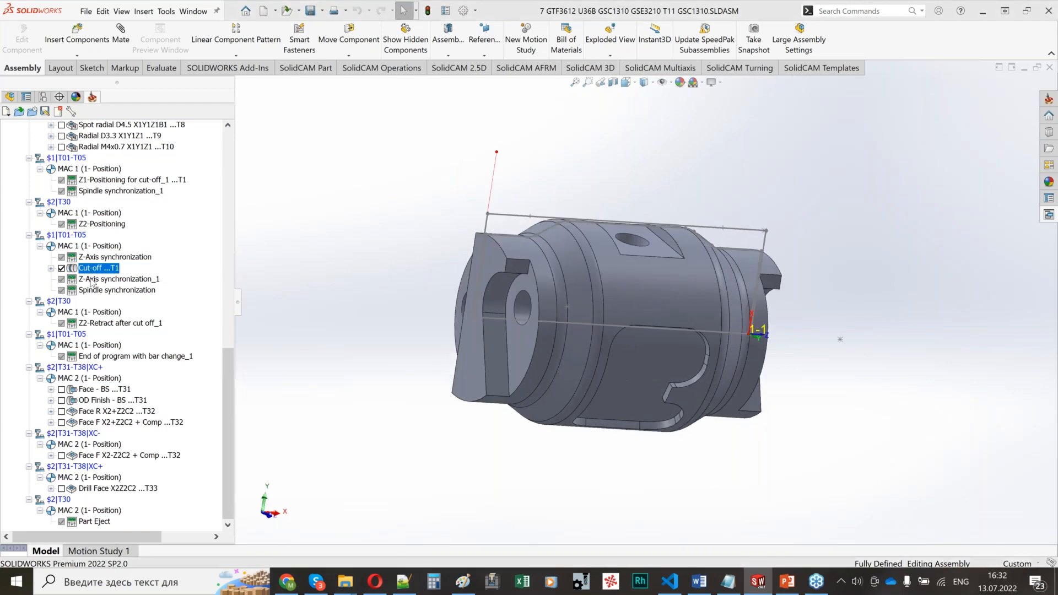
pyautogui.click(93, 290)
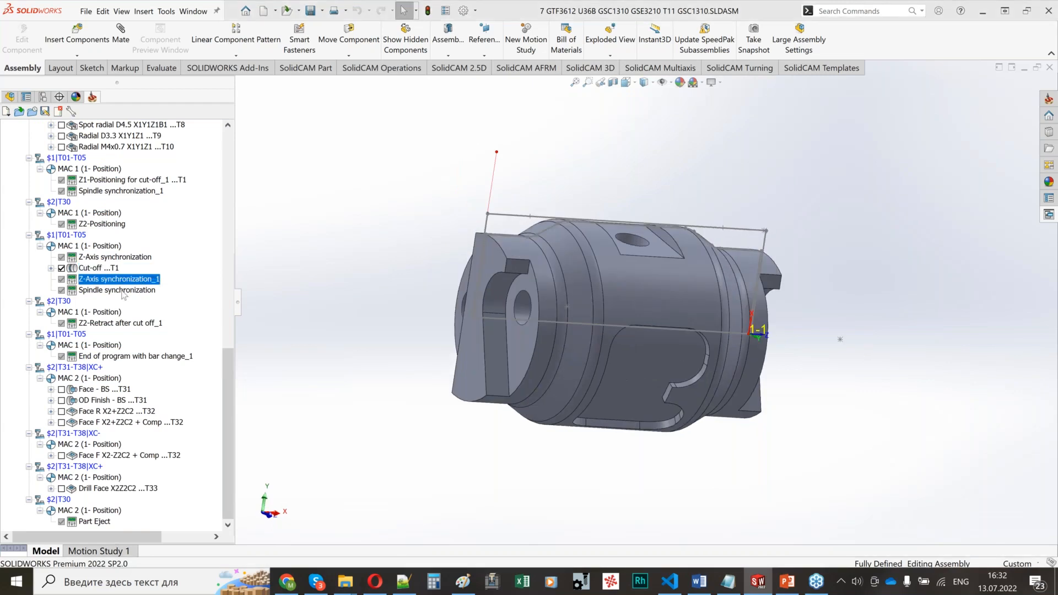
pyautogui.click(97, 323)
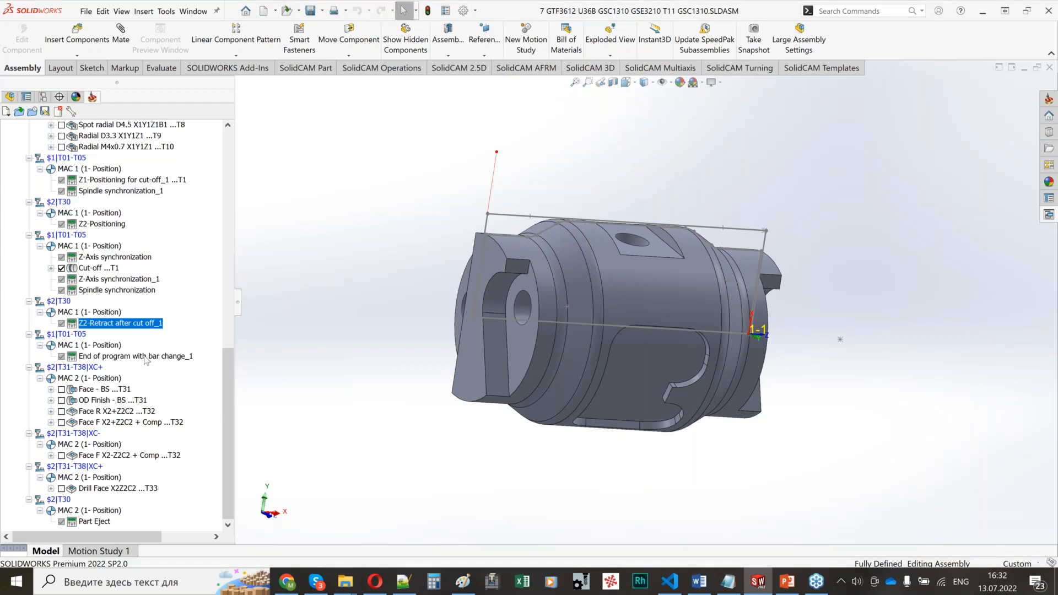
pyautogui.click(105, 357)
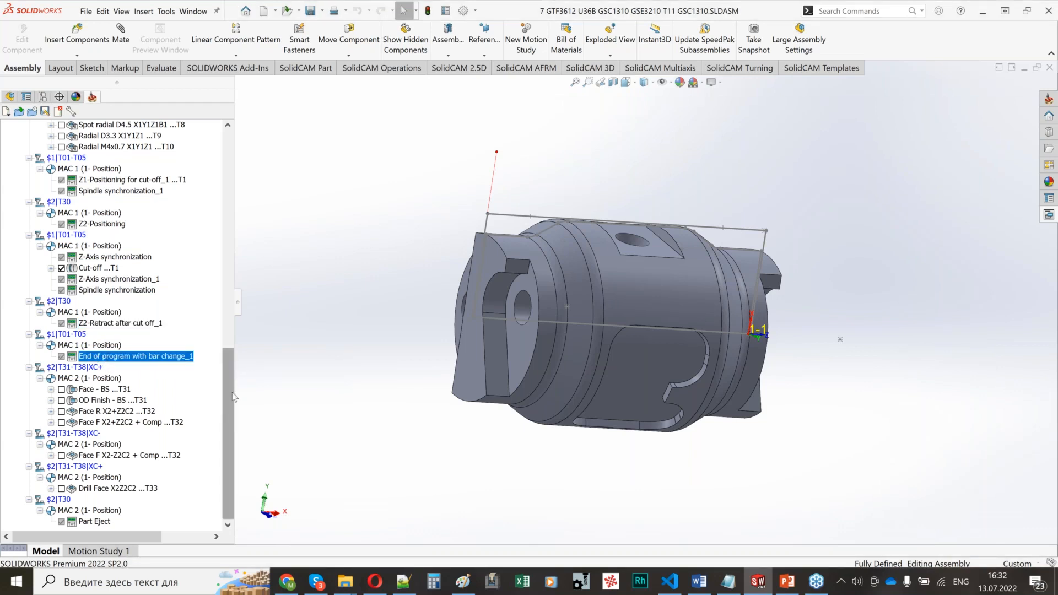
pyautogui.moveTo(231, 390); pyautogui.dragTo(228, 436)
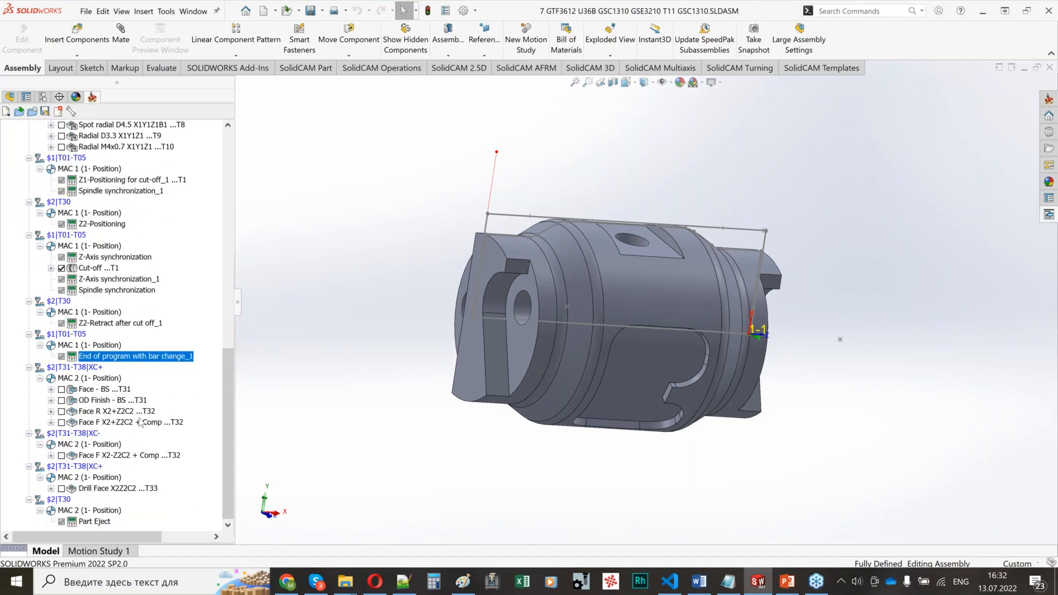
pyautogui.doubleClick(89, 520)
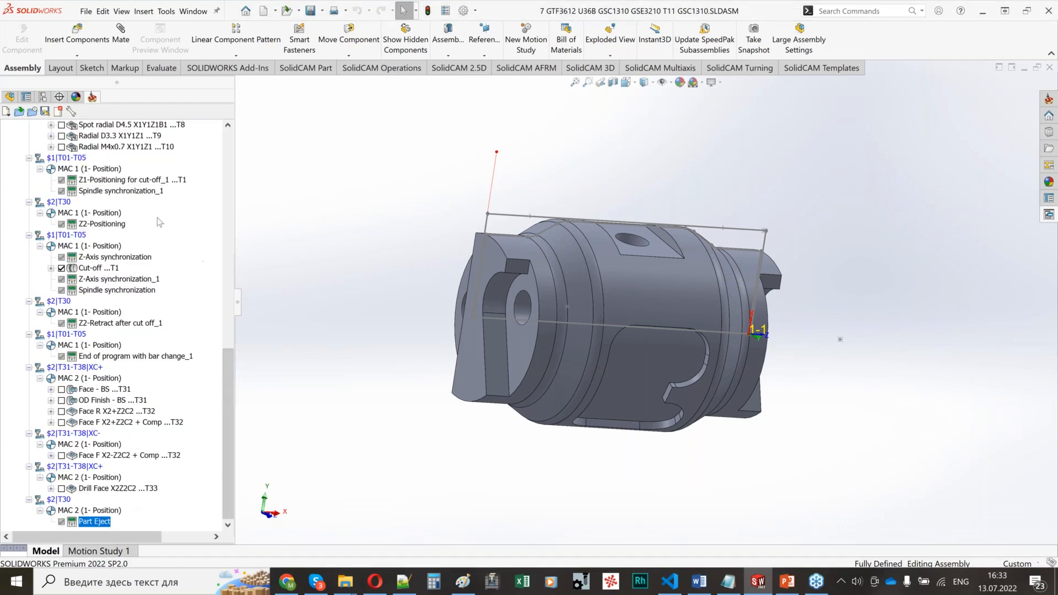
# Step: Open the channel synchronization of the Setup and review the $1 and $2 operation sequence through to the end of program with bar change
pyautogui.moveTo(227, 428); pyautogui.dragTo(227, 215)
pyautogui.click(47, 269)
pyautogui.rightClick(49, 272)
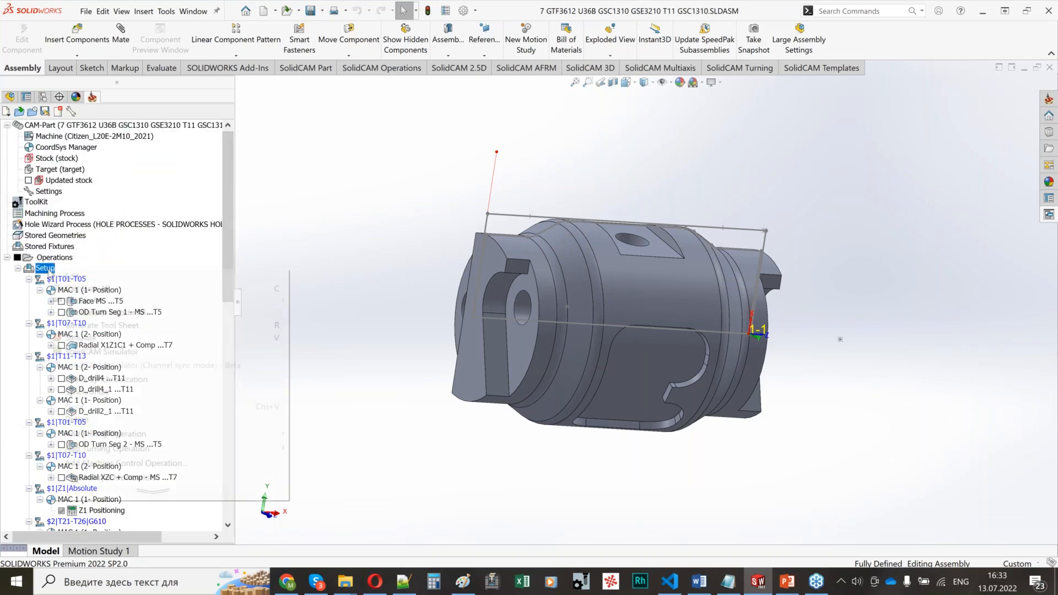
pyautogui.click(83, 478)
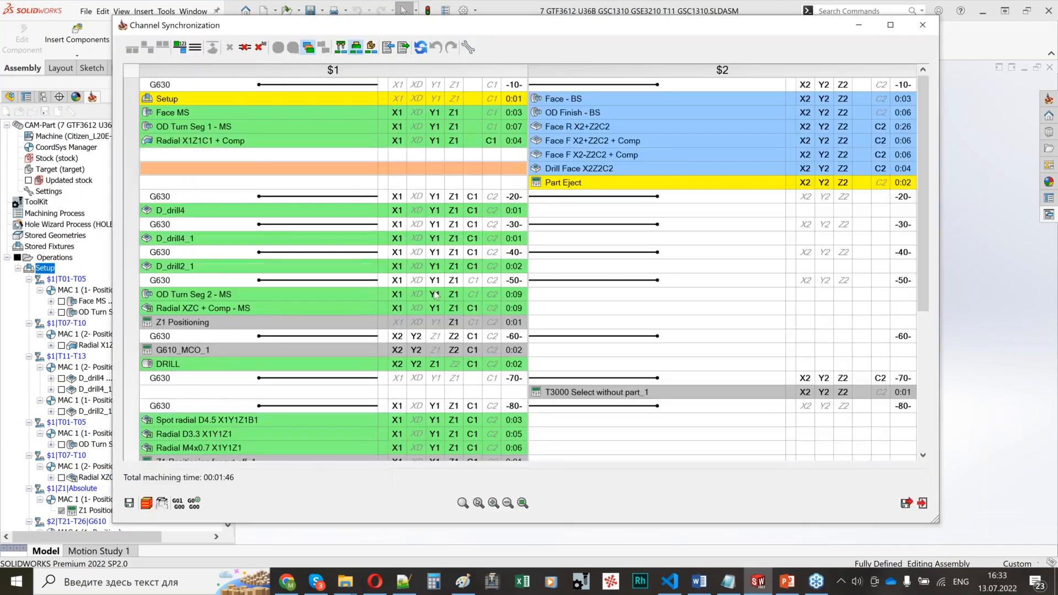
pyautogui.scroll(-5, 905, 299)
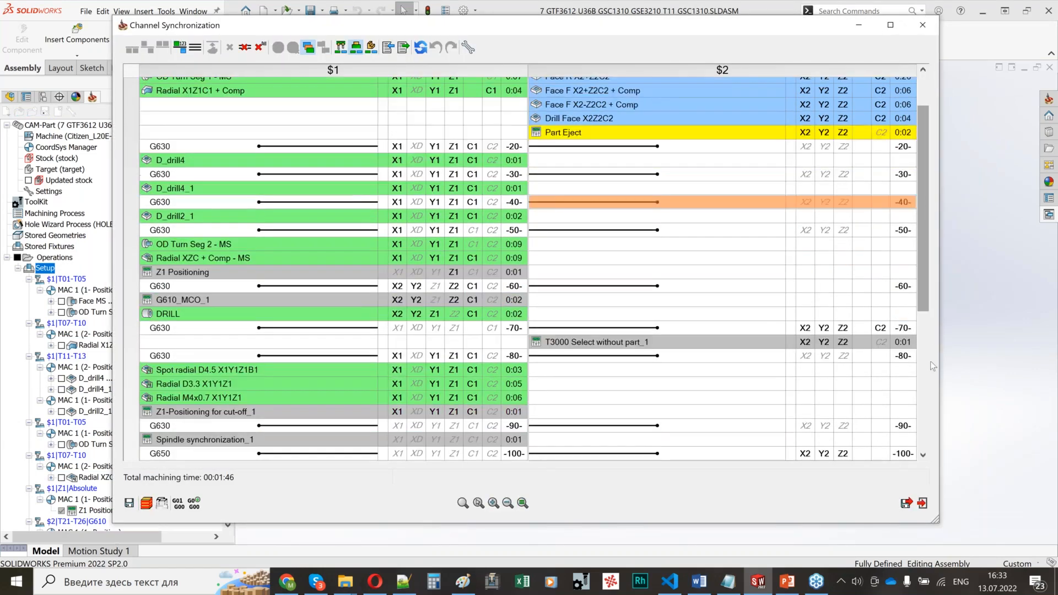
pyautogui.scroll(5, 538, 349)
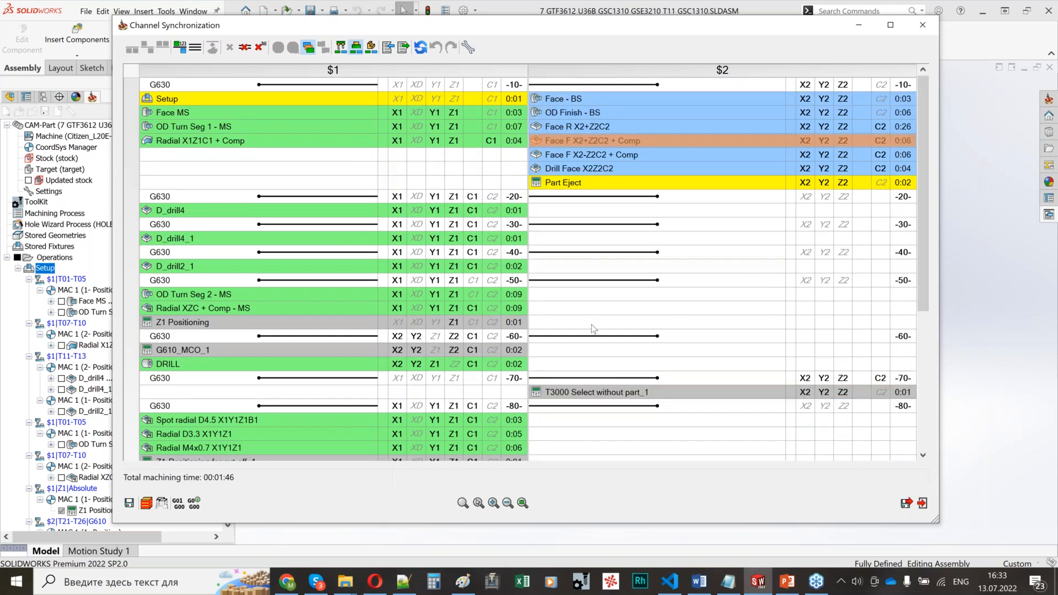
pyautogui.scroll(-2, 553, 342)
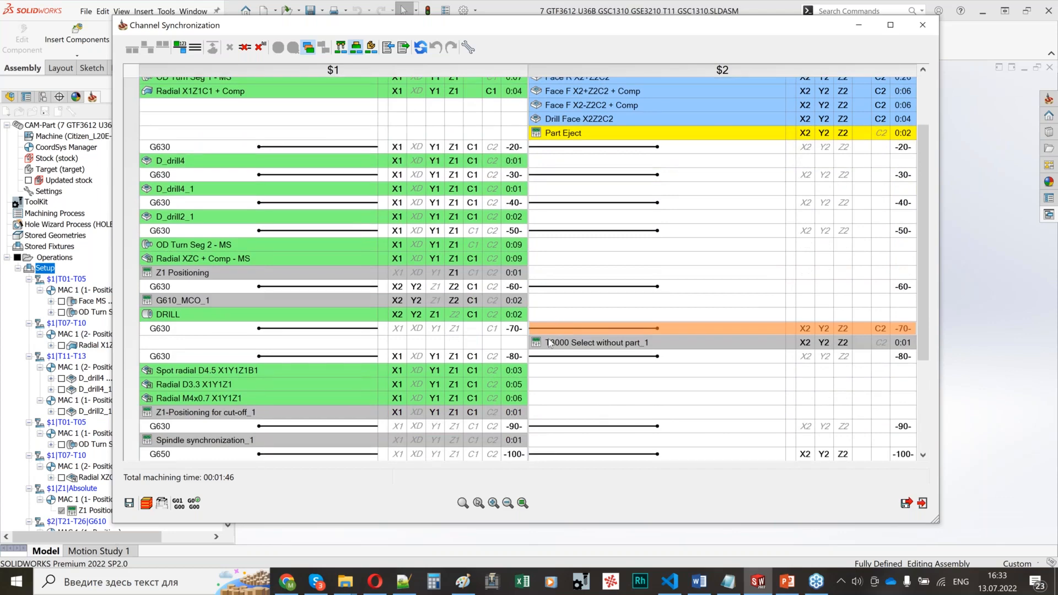
pyautogui.scroll(-1, 550, 344)
pyautogui.scroll(-5, 422, 243)
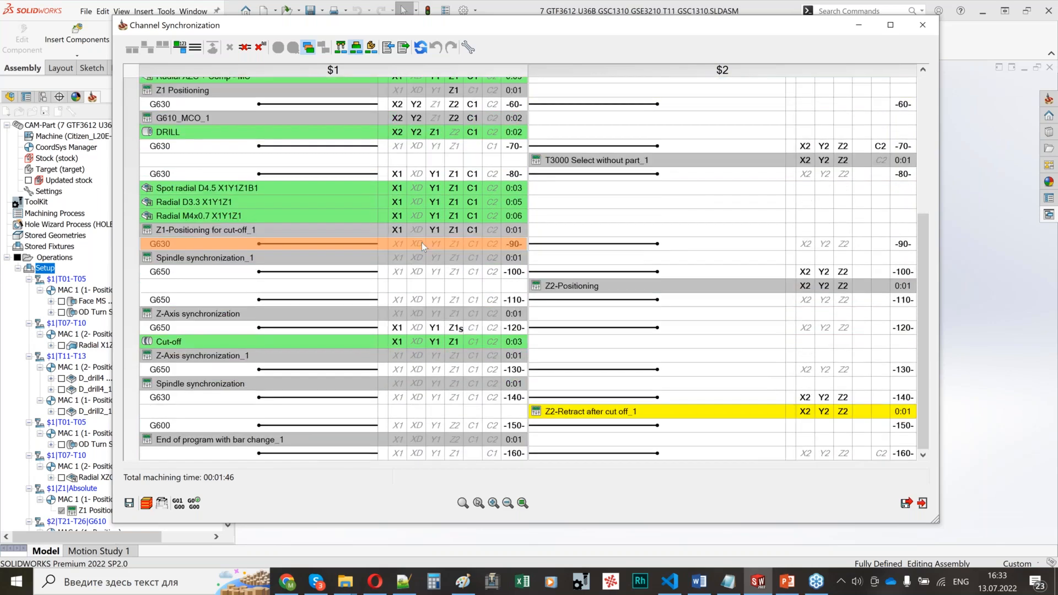
# Step: Check the available synchronization codes for the $1 G630 label at -90-, and exit Channel Synchronization without saving
pyautogui.rightClick(422, 243)
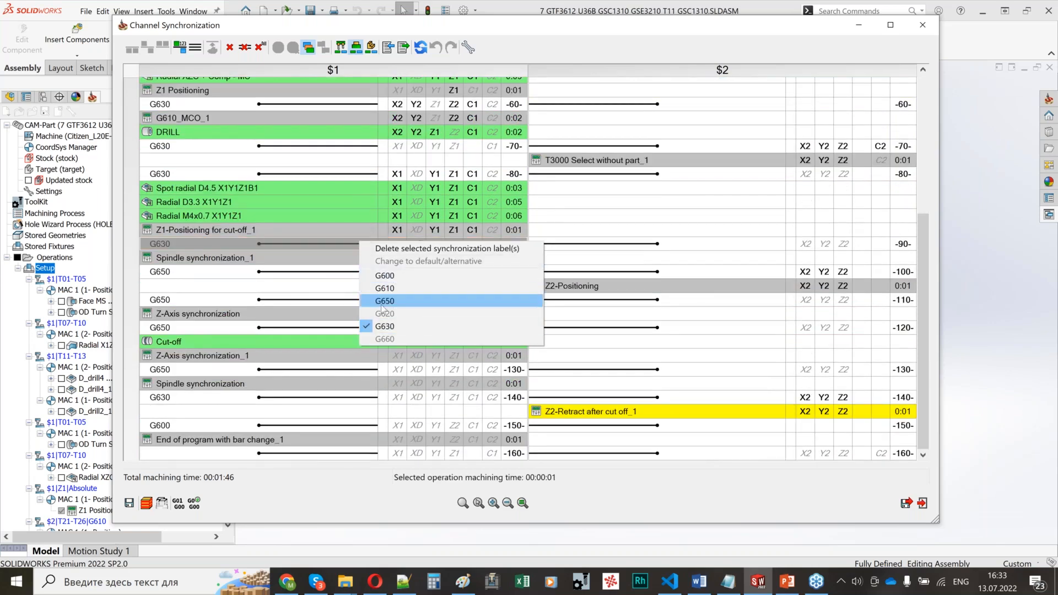
pyautogui.click(270, 287)
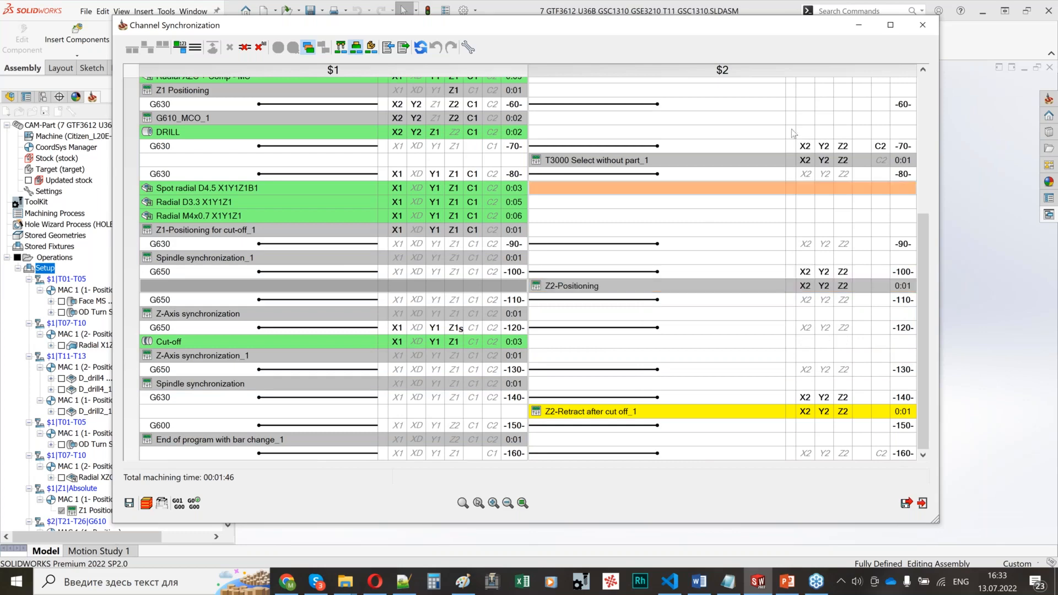
pyautogui.click(923, 24)
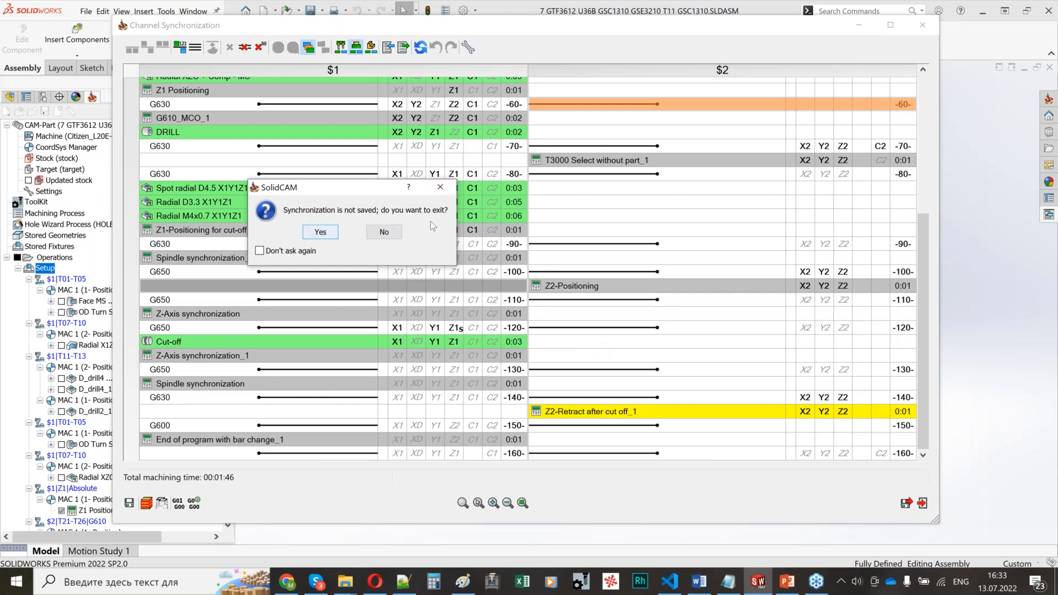
pyautogui.click(319, 236)
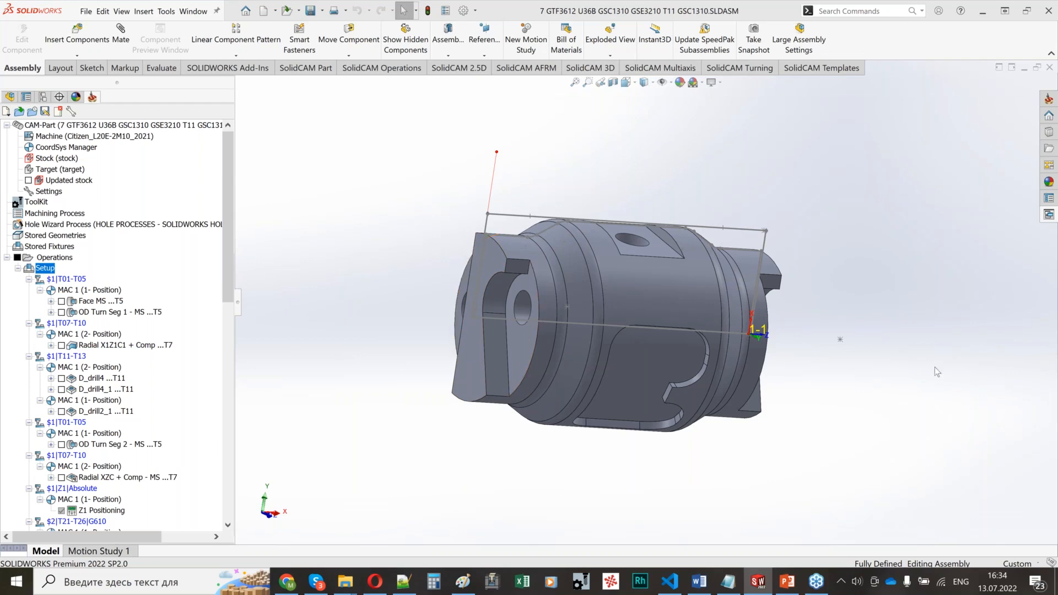
# Step: Switch to the FAQ and Tips & Tricks presentation in PowerPoint, start the slide show at Machine Control Cycle and advance to the ToolKit slide
pyautogui.click(786, 552)
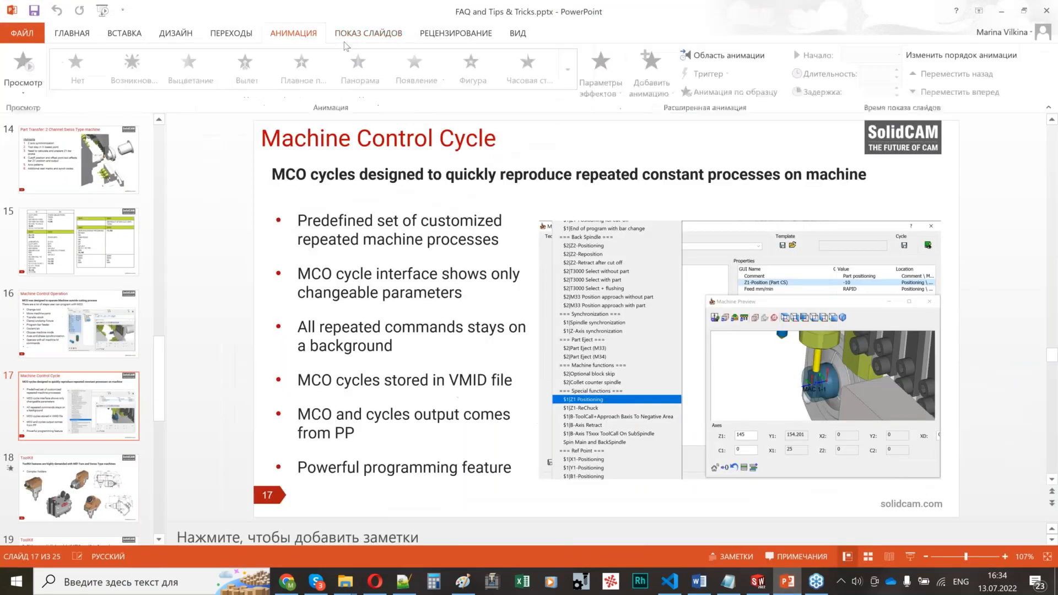
pyautogui.click(366, 35)
pyautogui.click(70, 81)
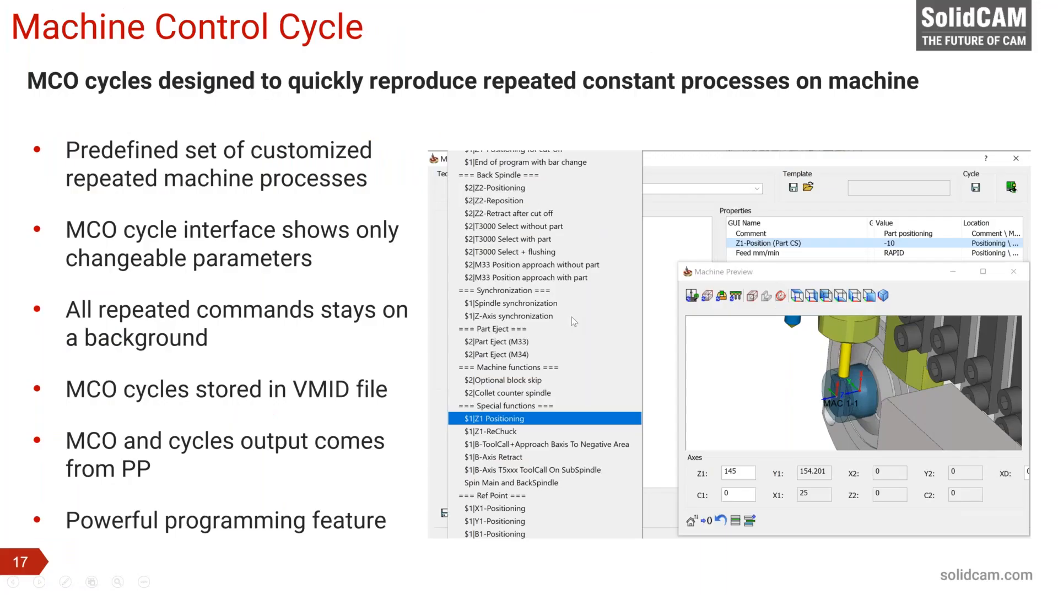
pyautogui.click(721, 325)
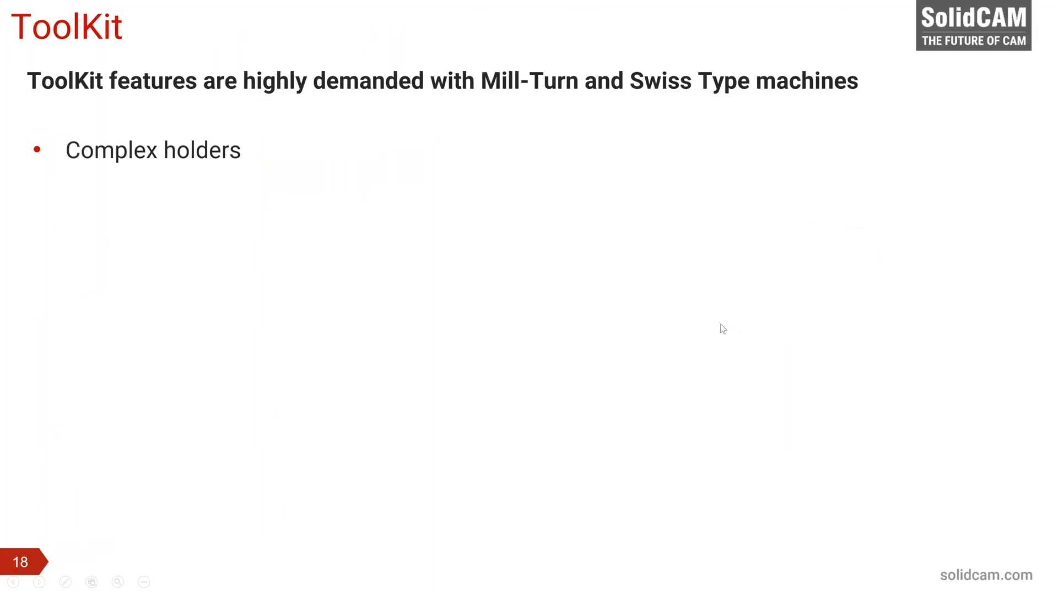
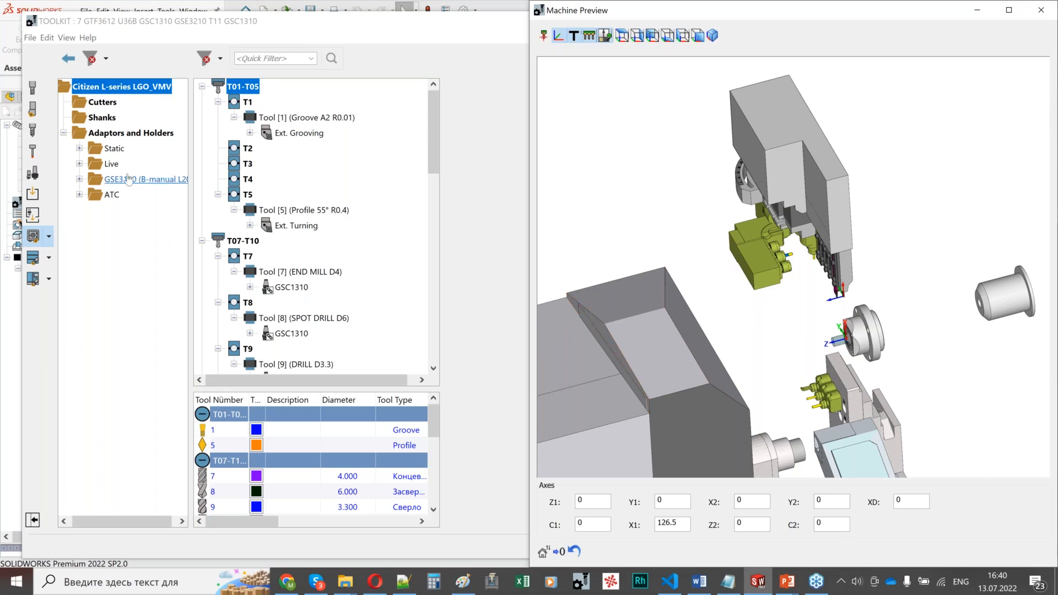
# Step: Expand the Live folder of the Citizen L-series adaptors and holders and show the BSE707 holder in the Tool Viewer
pyautogui.click(79, 163)
pyautogui.click(829, 136)
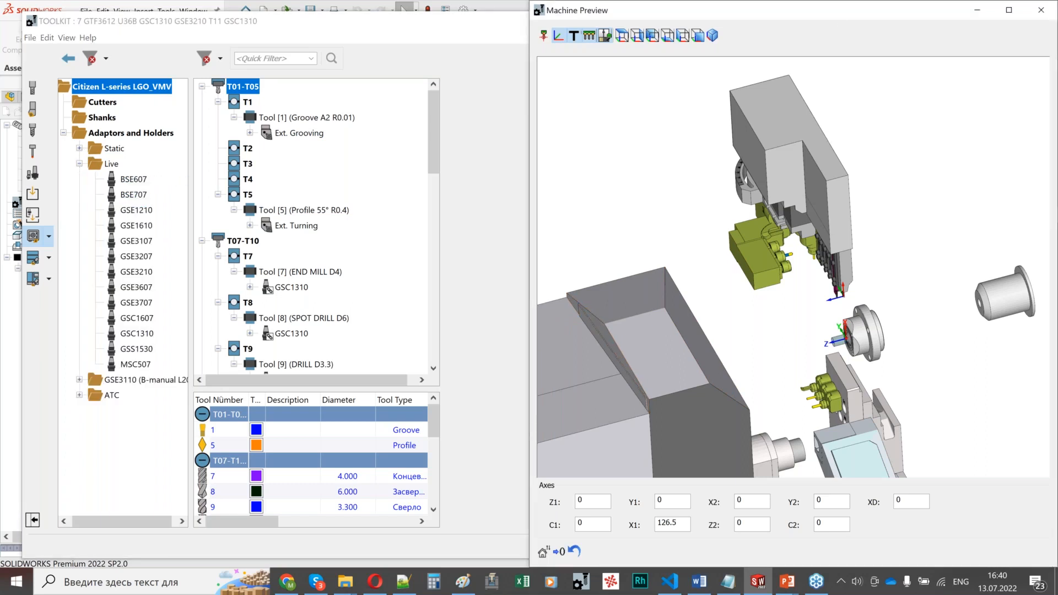
pyautogui.moveTo(849, 70); pyautogui.dragTo(882, 198)
pyautogui.click(809, 59)
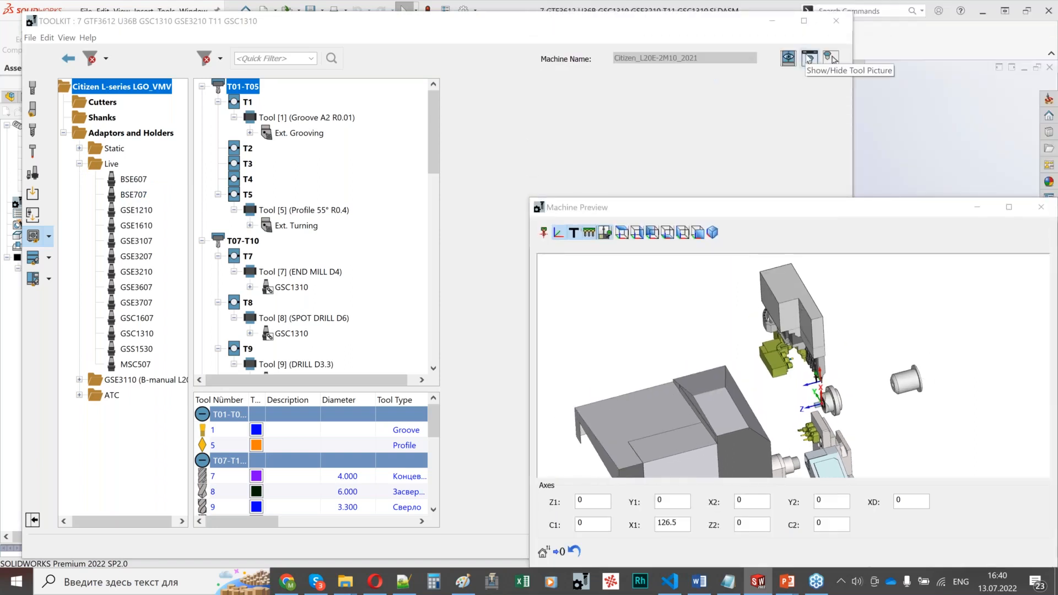
pyautogui.click(125, 197)
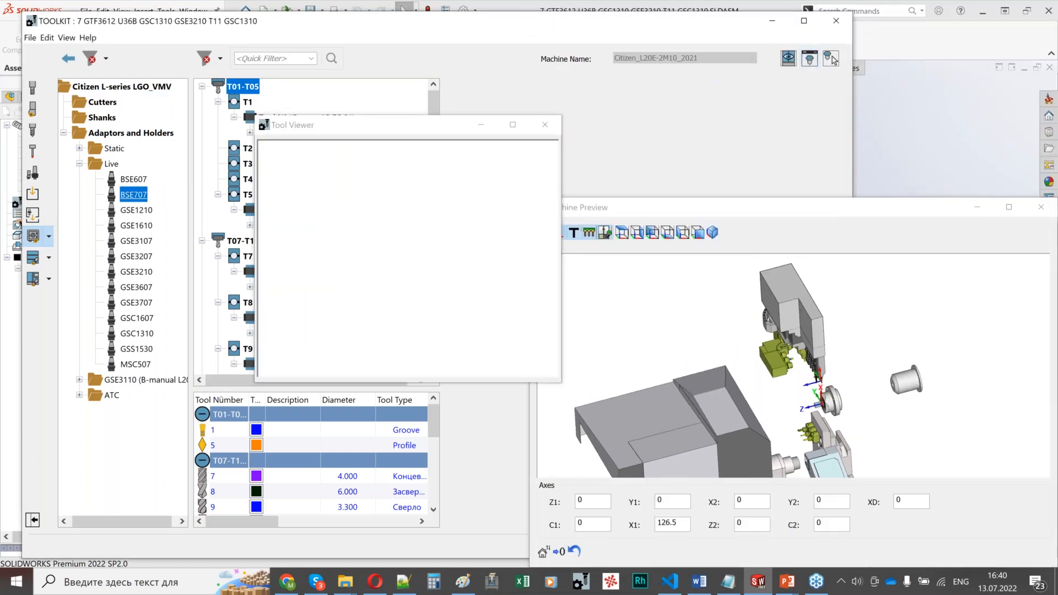
pyautogui.moveTo(717, 242); pyautogui.dragTo(738, 257, button='middle')
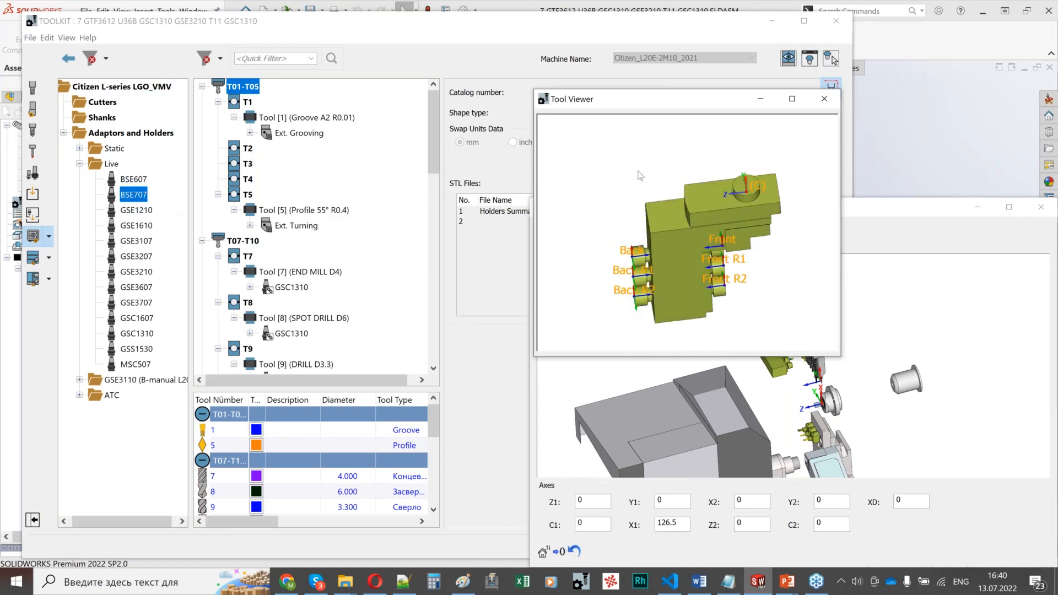
# Step: Collapse the T01-T05 station group and view the GSC1310 holder of T7 in the Tool Viewer
pyautogui.click(202, 86)
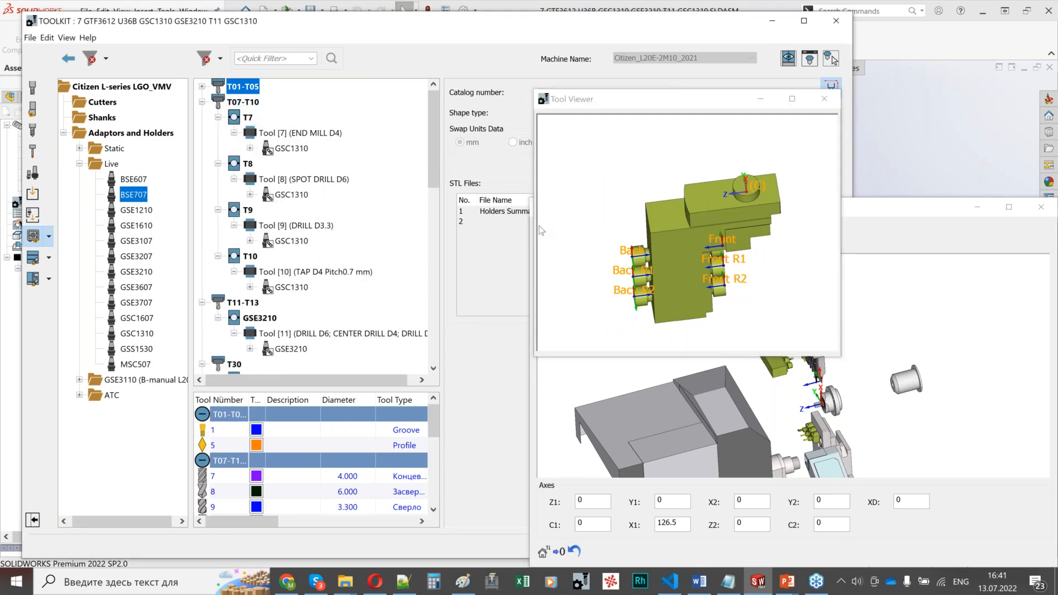
pyautogui.click(845, 284)
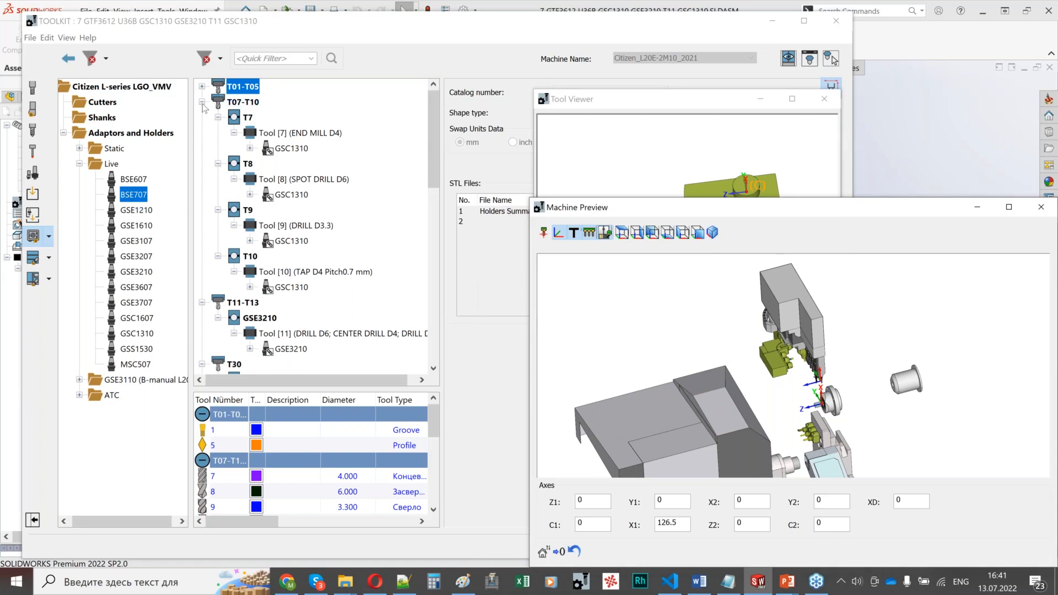
pyautogui.click(141, 199)
pyautogui.moveTo(299, 195); pyautogui.dragTo(138, 197)
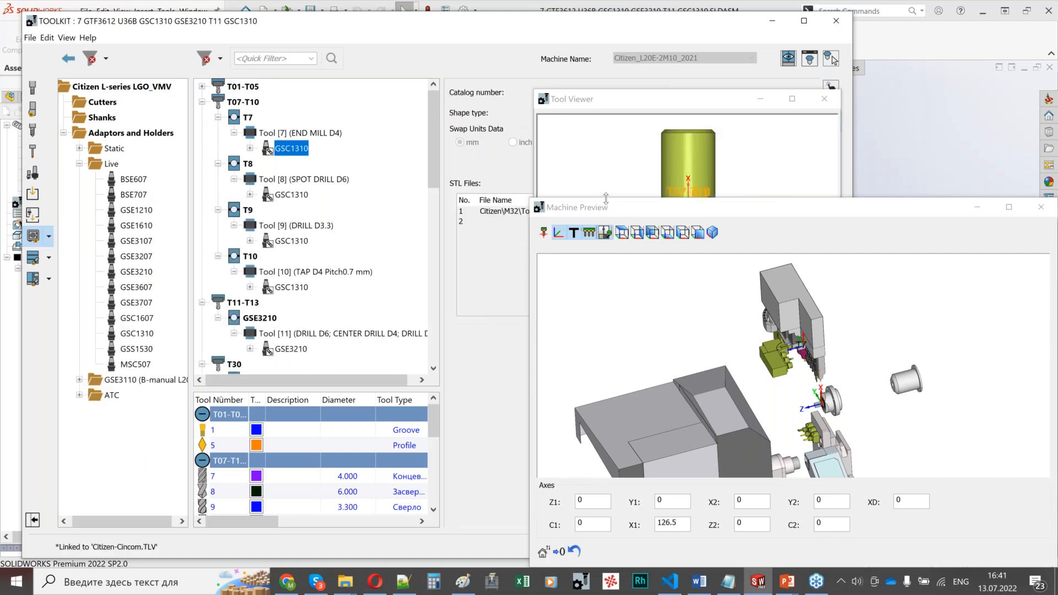
pyautogui.click(651, 101)
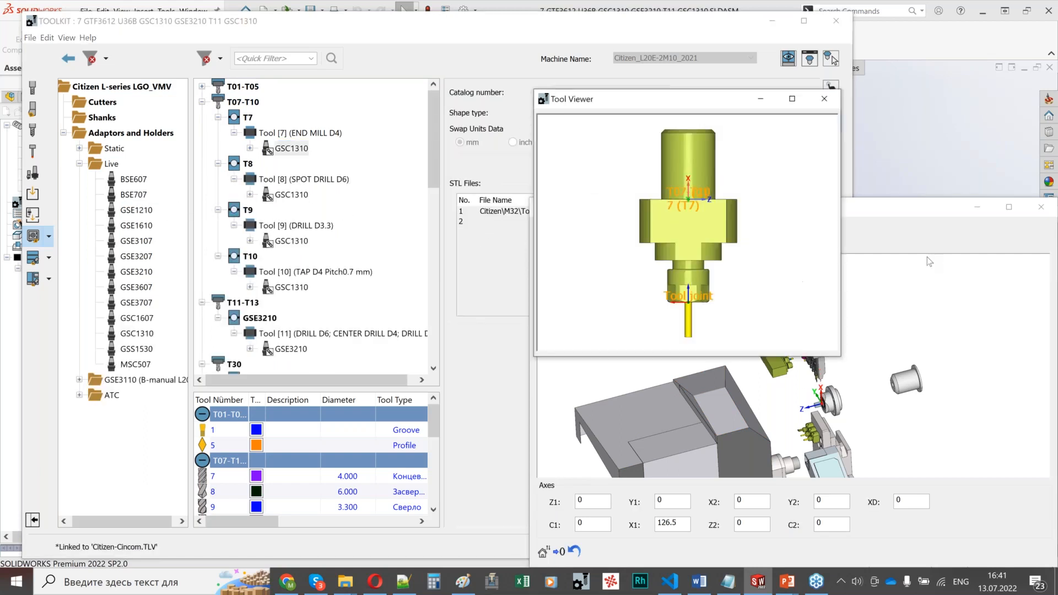
# Step: Examine the T7 holder and the neighbouring live tools up close in the Machine Preview
pyautogui.click(928, 261)
pyautogui.moveTo(824, 211); pyautogui.dragTo(697, 134)
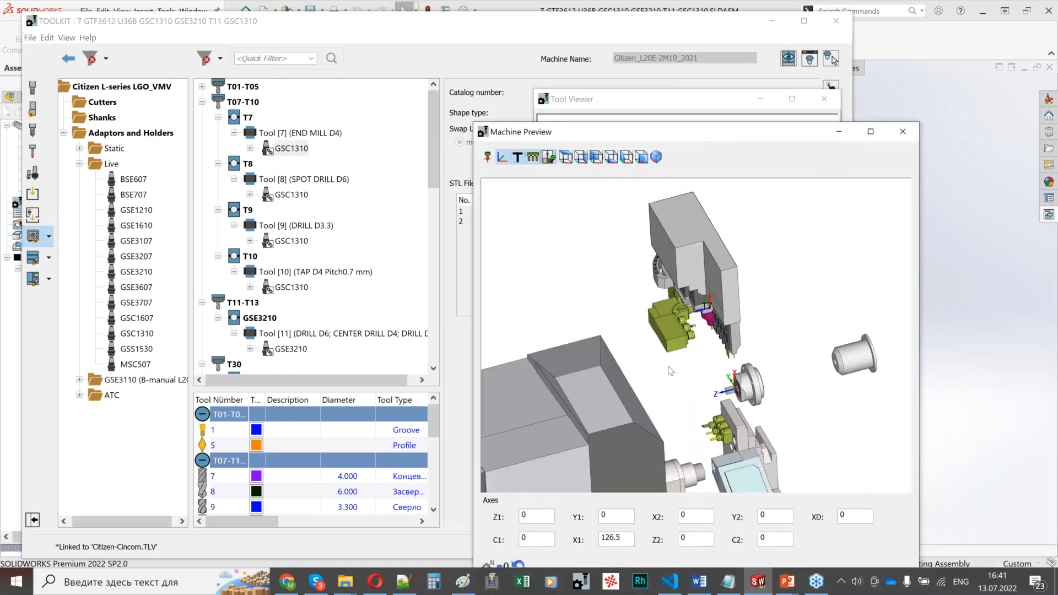
pyautogui.click(668, 326)
pyautogui.moveTo(668, 326); pyautogui.dragTo(753, 308, button='middle')
pyautogui.scroll(8, 786, 330)
pyautogui.scroll(-3, 759, 306)
pyautogui.click(753, 308)
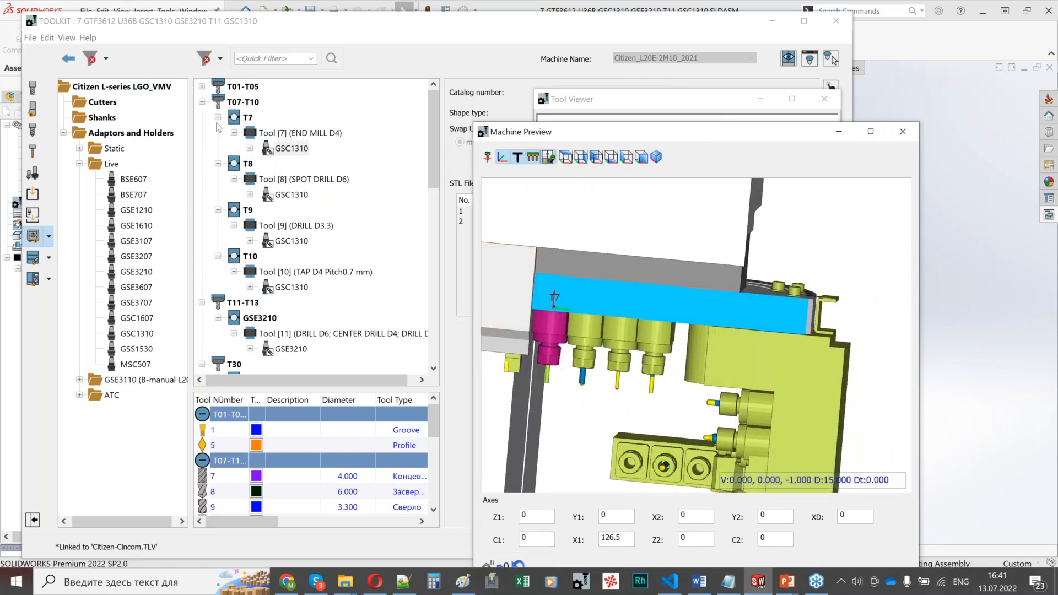
# Step: Collapse T07-T10, highlight station GSE3210 in the Machine Preview and expand its GSC1310 and GSE1610 adaptors down to their drills
pyautogui.click(202, 102)
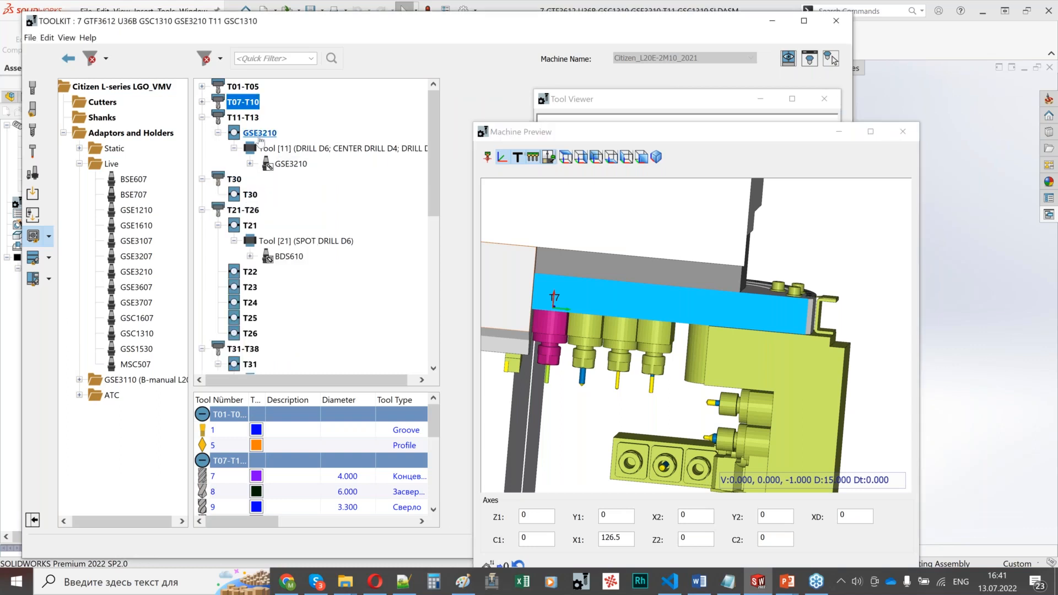
pyautogui.click(259, 133)
pyautogui.click(250, 164)
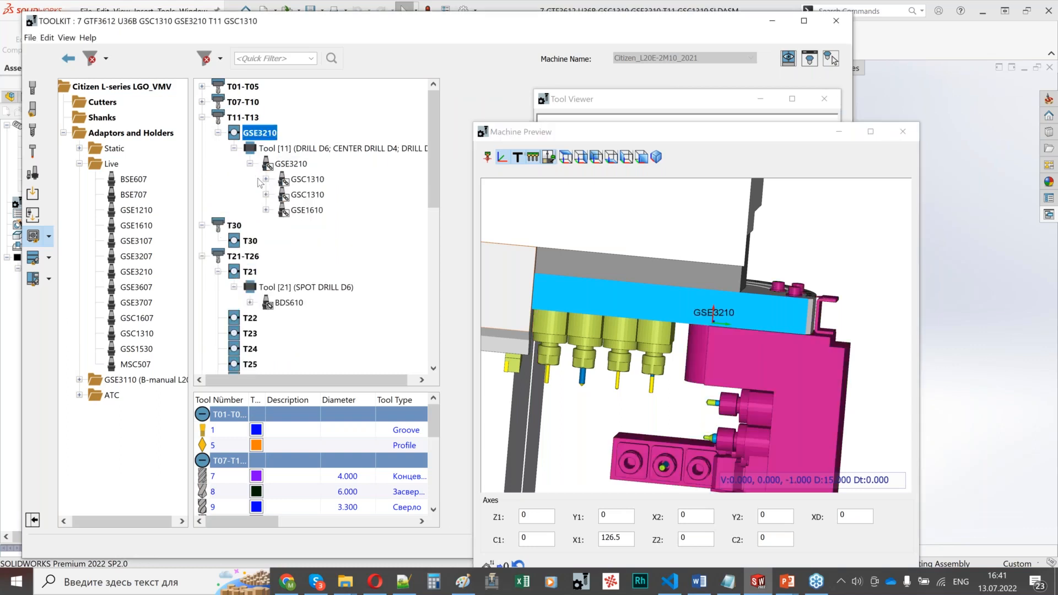
pyautogui.click(266, 179)
pyautogui.click(266, 210)
pyautogui.click(265, 241)
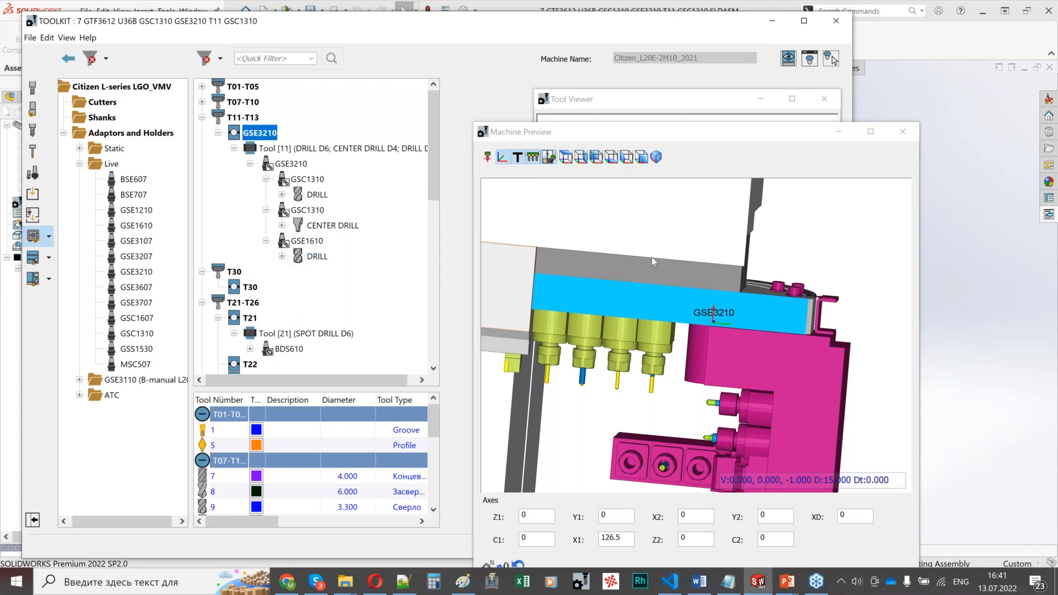
pyautogui.scroll(-3, 717, 329)
pyautogui.scroll(3, 734, 302)
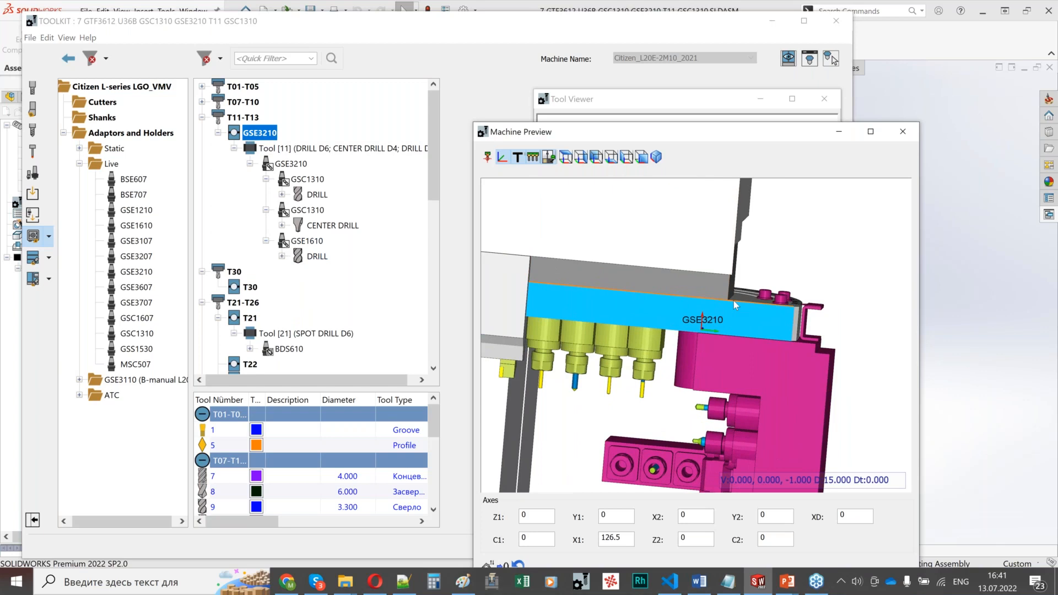
pyautogui.scroll(2, 709, 331)
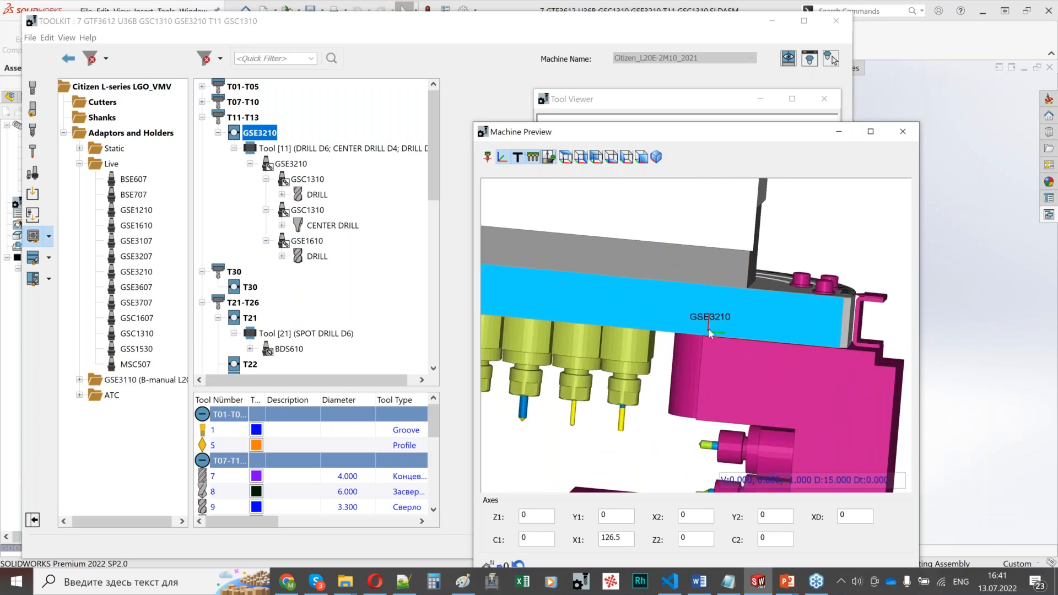
# Step: Examine the GSE3210 holder and its T11, T12 and T13 joints in the Tool Viewer, and close the viewer
pyautogui.click(287, 165)
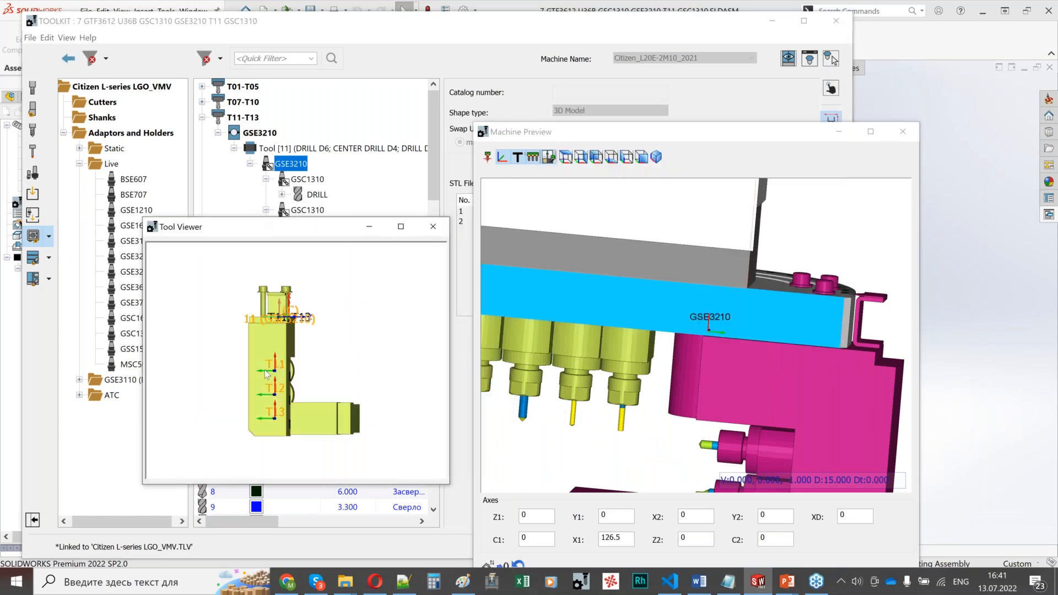
pyautogui.moveTo(266, 375); pyautogui.dragTo(324, 435, button='middle')
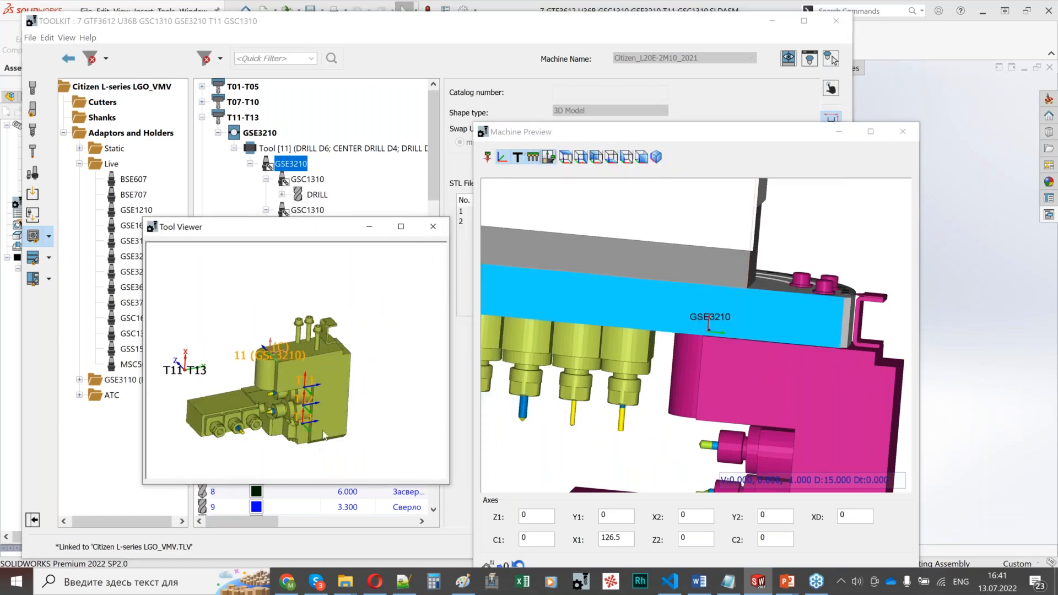
pyautogui.click(432, 226)
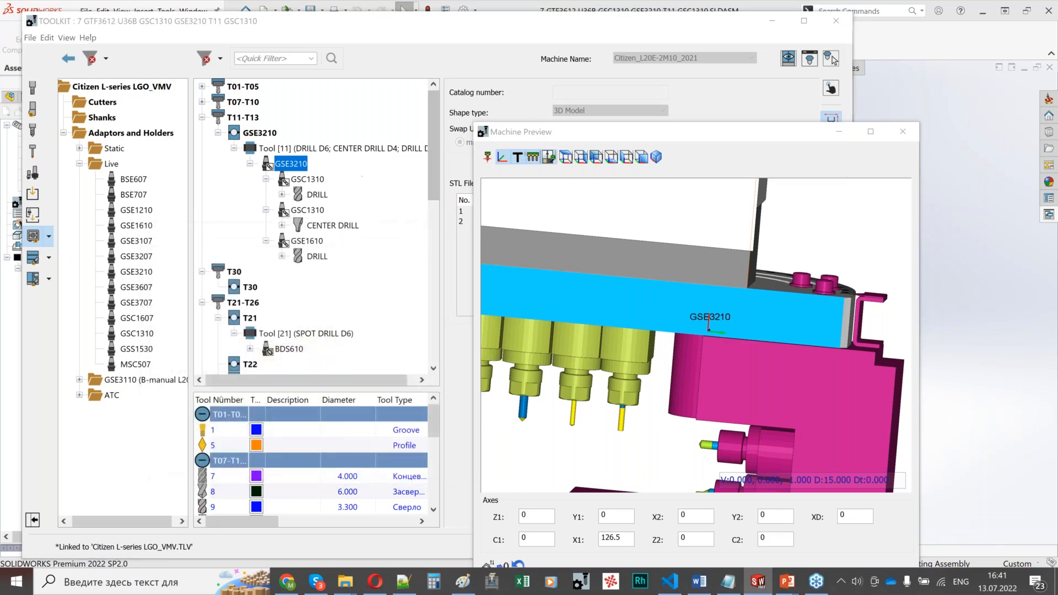
pyautogui.scroll(-2, 684, 414)
pyautogui.scroll(-1, 686, 366)
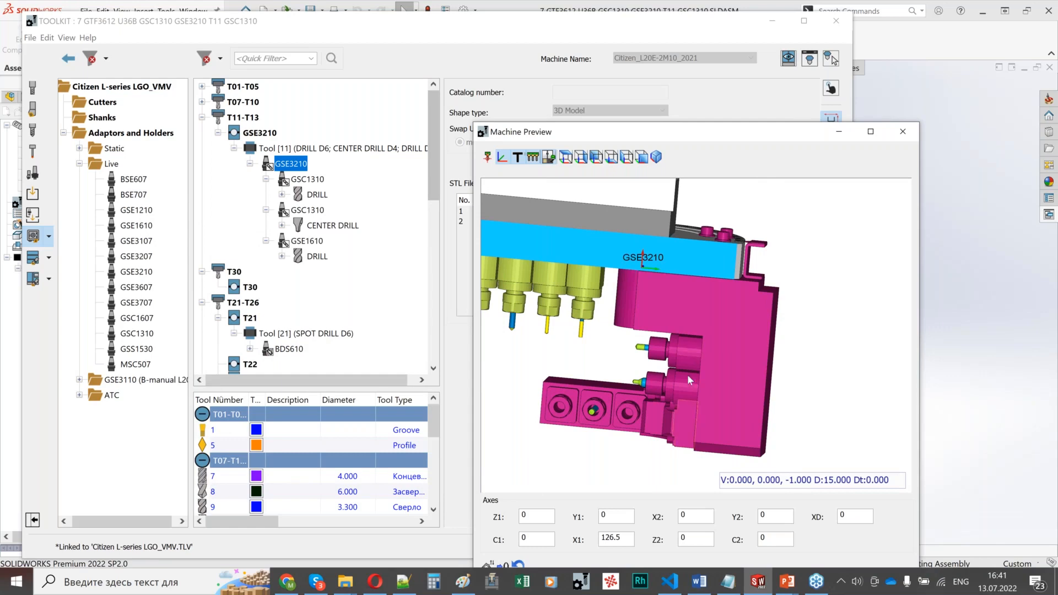
# Step: Inspect how the first GSC1310 adaptor sits in the GSE3210 holder in the Tool Viewer, and close the viewer
pyautogui.click(311, 183)
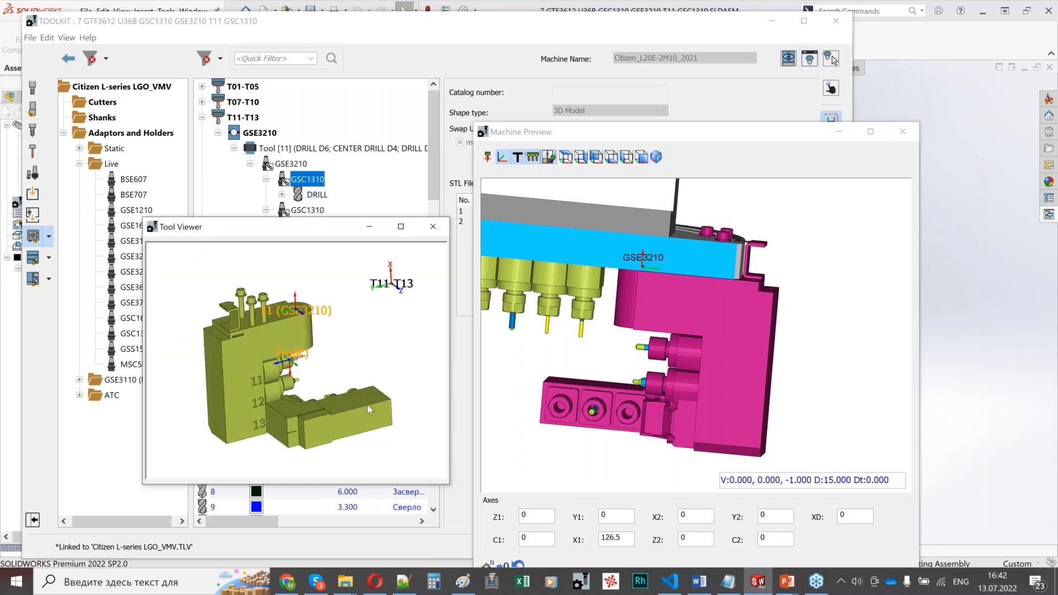
pyautogui.scroll(2, 291, 359)
pyautogui.scroll(-3, 292, 358)
pyautogui.moveTo(292, 349); pyautogui.dragTo(359, 368, button='middle')
pyautogui.scroll(5, 360, 368)
pyautogui.scroll(-5, 333, 366)
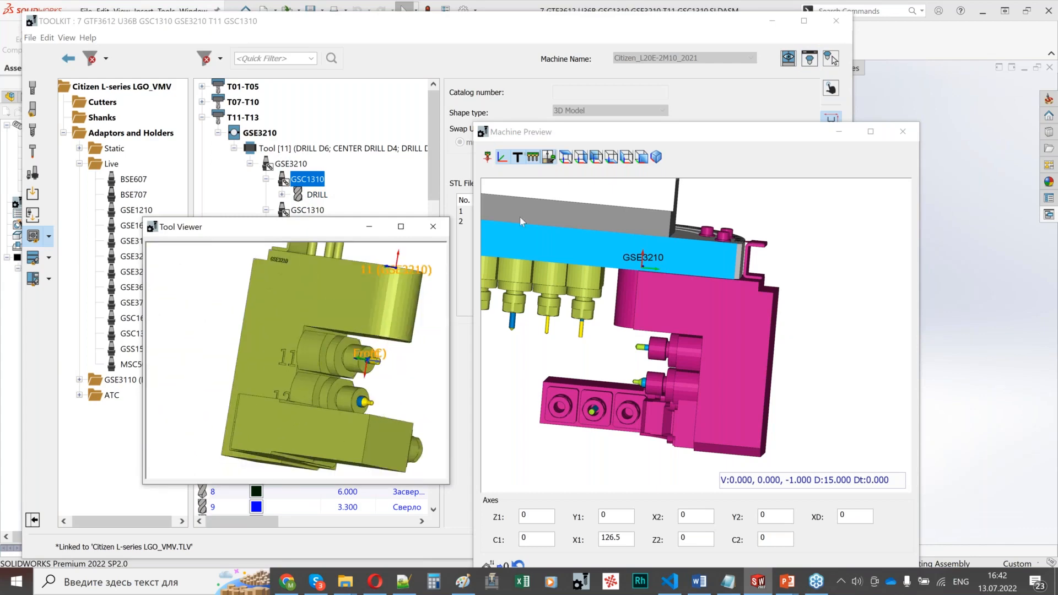
pyautogui.click(520, 217)
pyautogui.moveTo(295, 237); pyautogui.dragTo(328, 274)
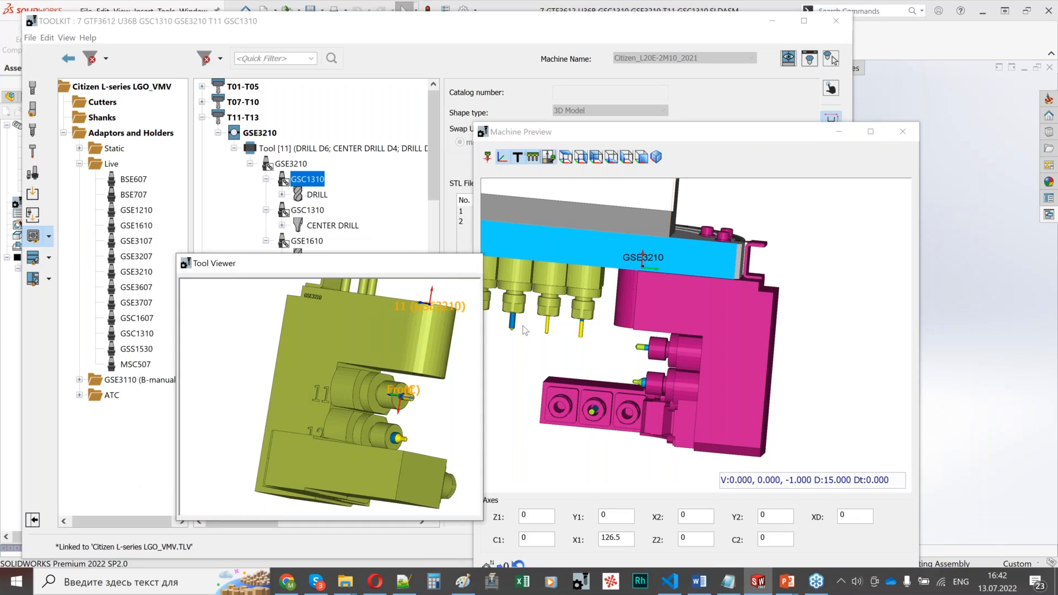
pyautogui.click(466, 263)
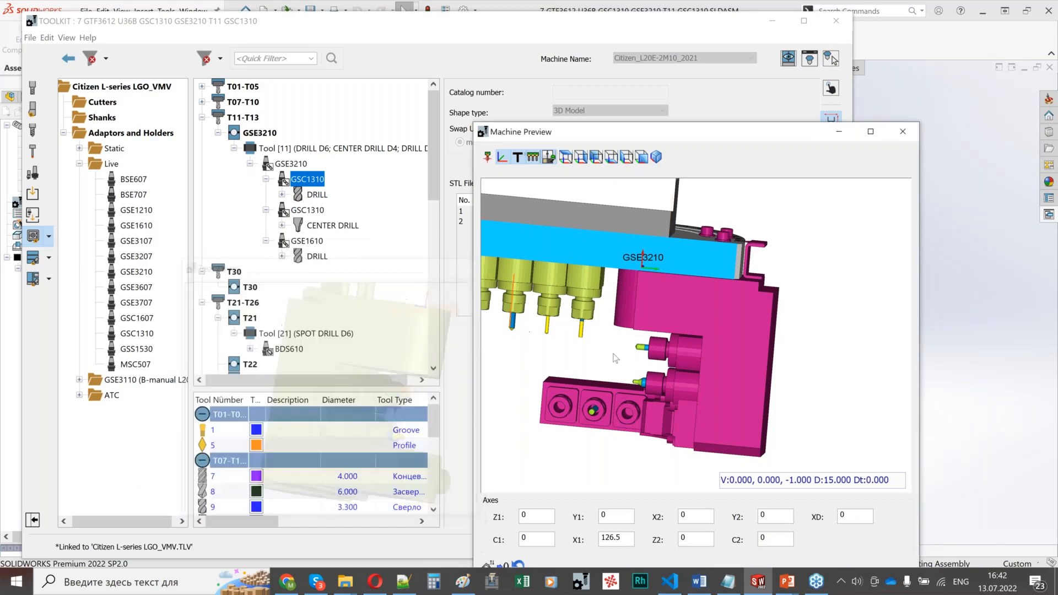
# Step: Select the GSE1610 adaptor under GSE3210 and arrange the ToolKit and Machine Preview windows side by side
pyautogui.click(307, 242)
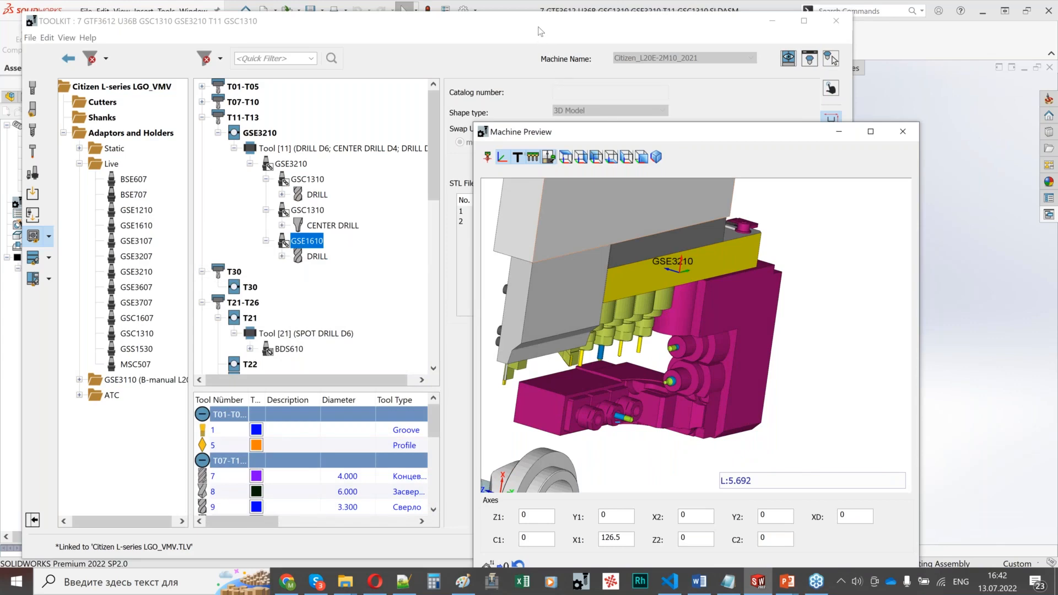
pyautogui.moveTo(541, 31); pyautogui.dragTo(369, 40)
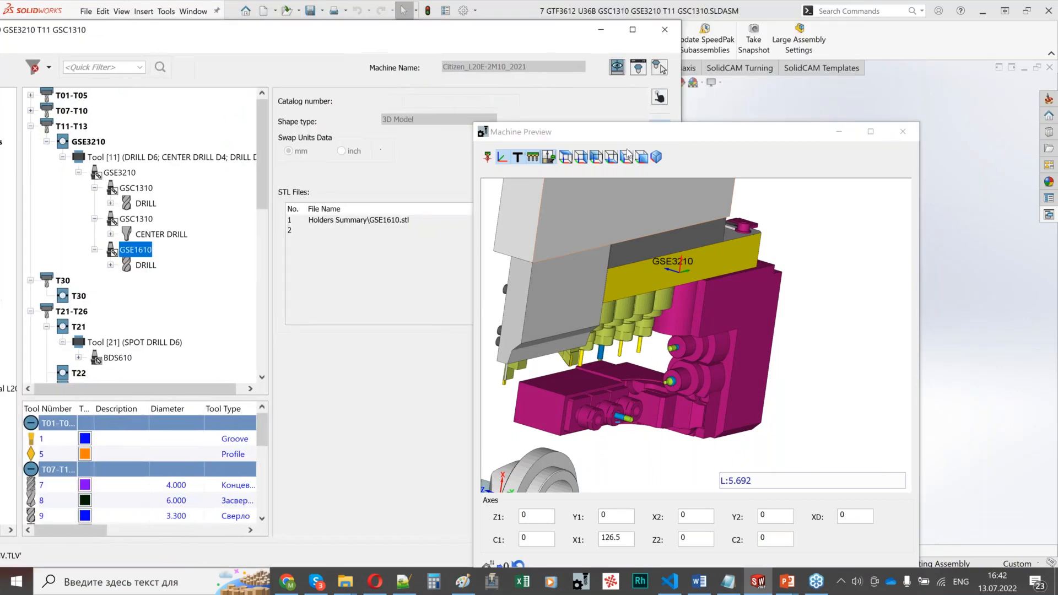
pyautogui.moveTo(647, 134); pyautogui.dragTo(872, 68)
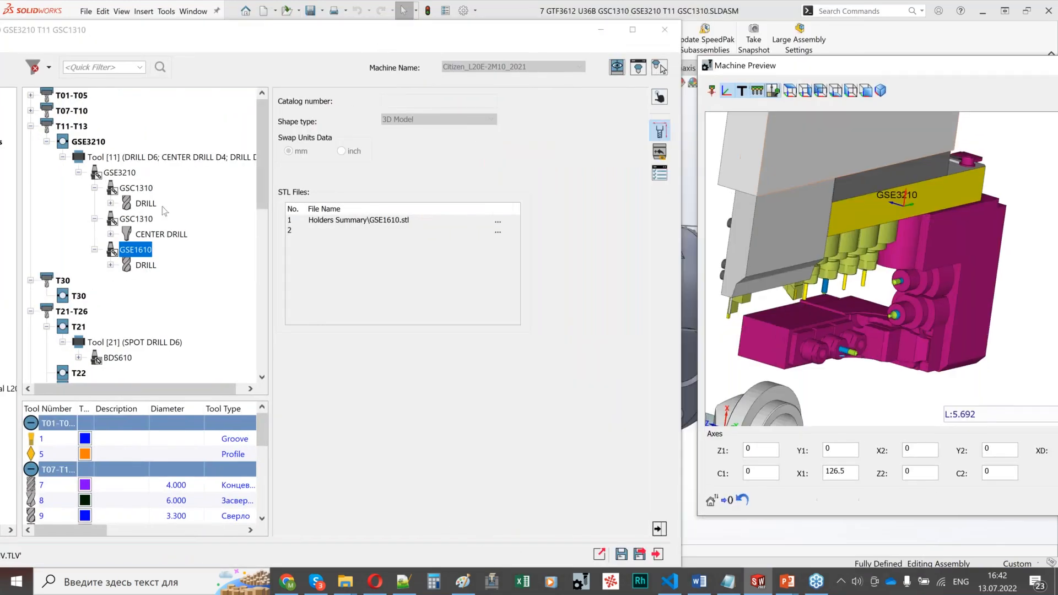
# Step: Check the mounting settings and connected joints of both GSC1310 adaptors and the GSE1610 adaptor in the GSE3210 holder
pyautogui.click(133, 188)
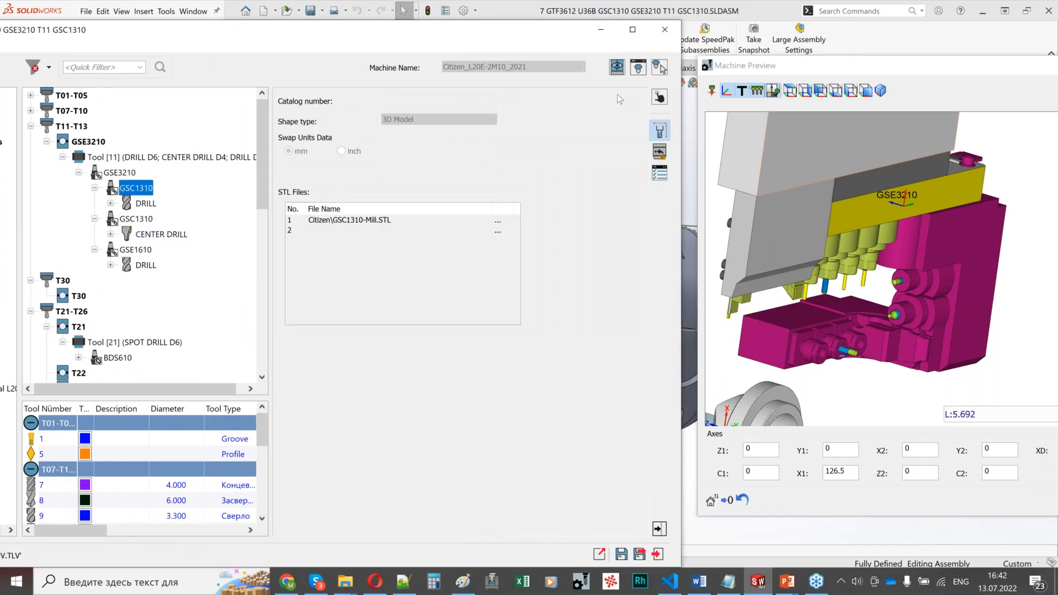
pyautogui.click(660, 98)
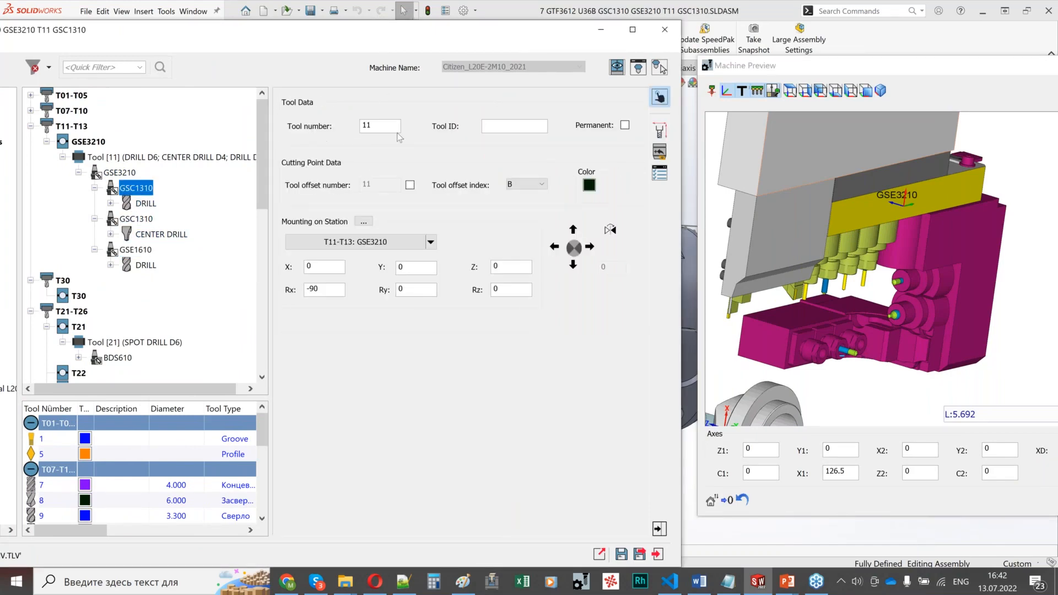
pyautogui.click(657, 154)
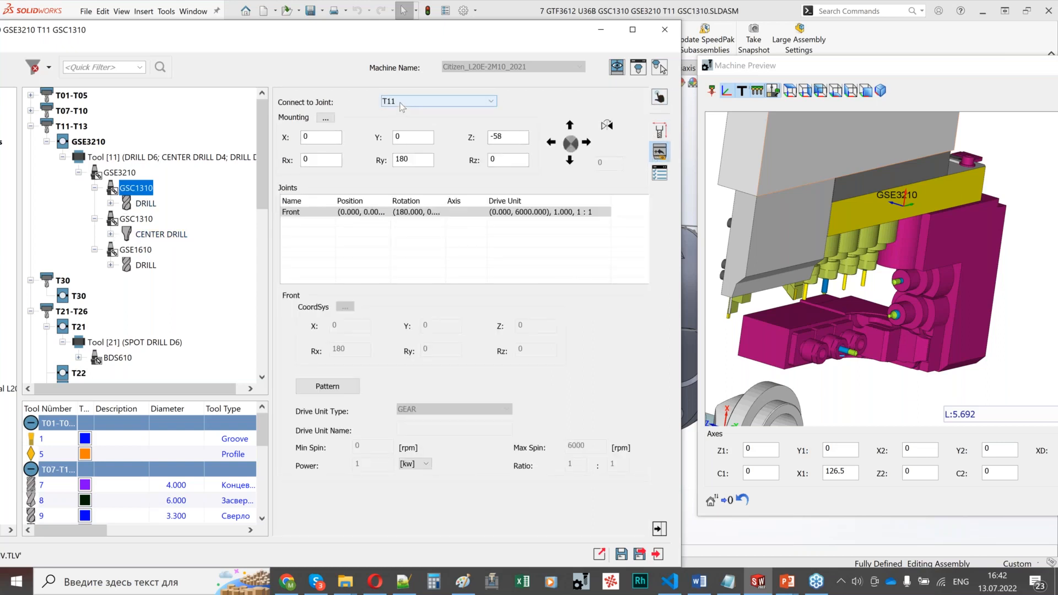
pyautogui.click(136, 219)
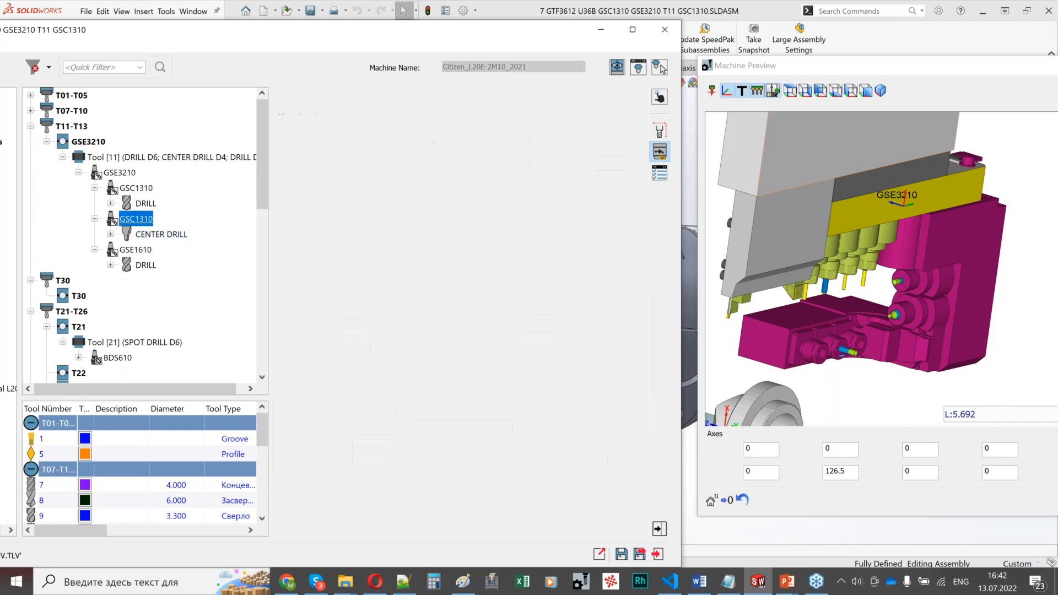
pyautogui.scroll(3, 862, 239)
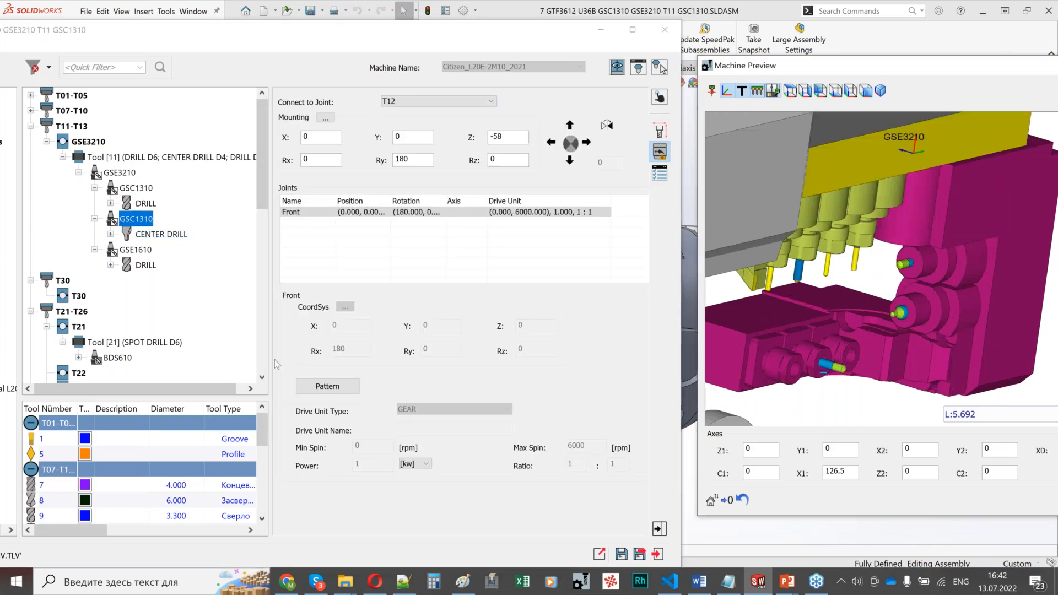
pyautogui.click(138, 251)
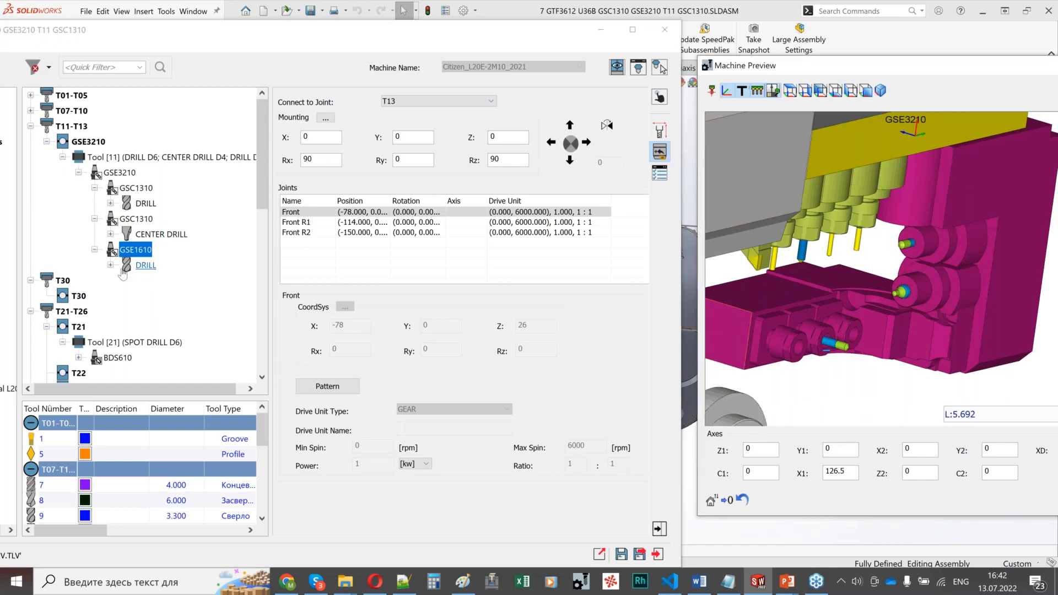
# Step: Connect the drill in the GSE1610 adaptor to the Front R2 joint
pyautogui.doubleClick(138, 265)
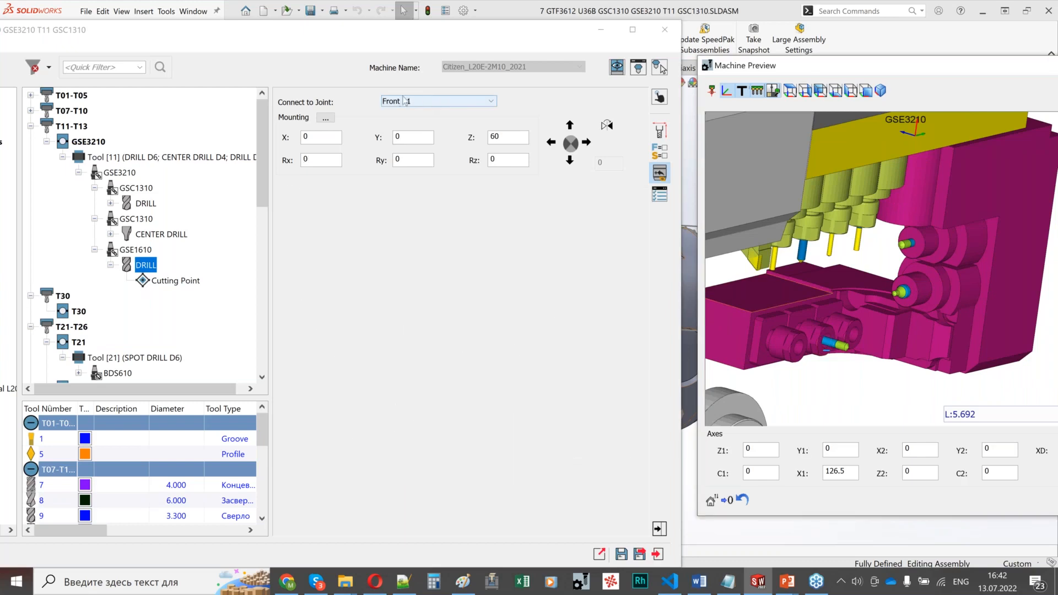
pyautogui.click(455, 101)
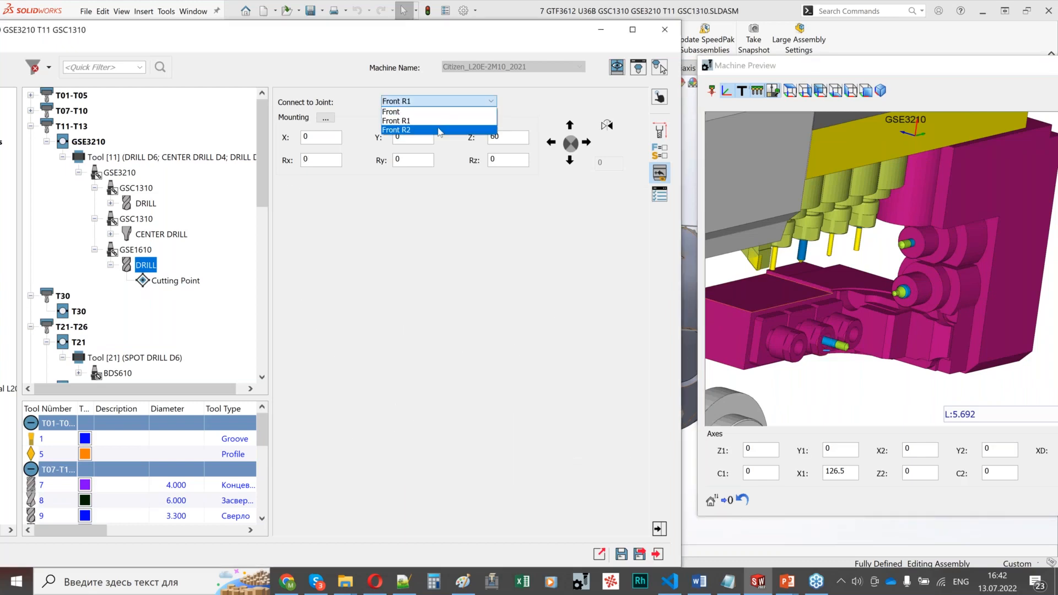
pyautogui.click(440, 130)
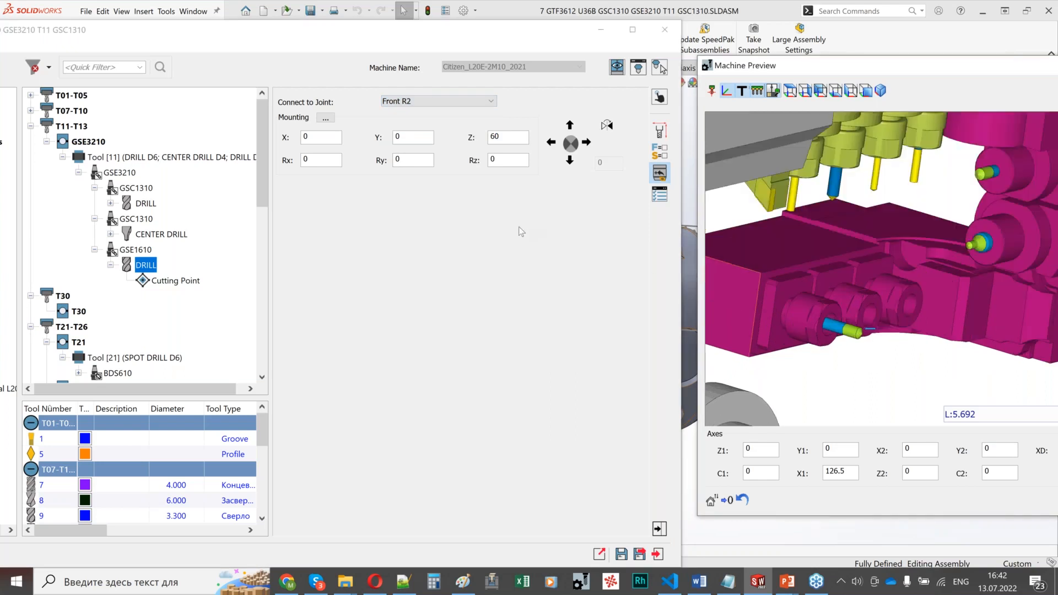
# Step: Switch the GSE1610 drill's connected joint to Front R1, try Front, and set it back to Front R1
pyautogui.click(451, 103)
pyautogui.click(441, 121)
pyautogui.click(446, 101)
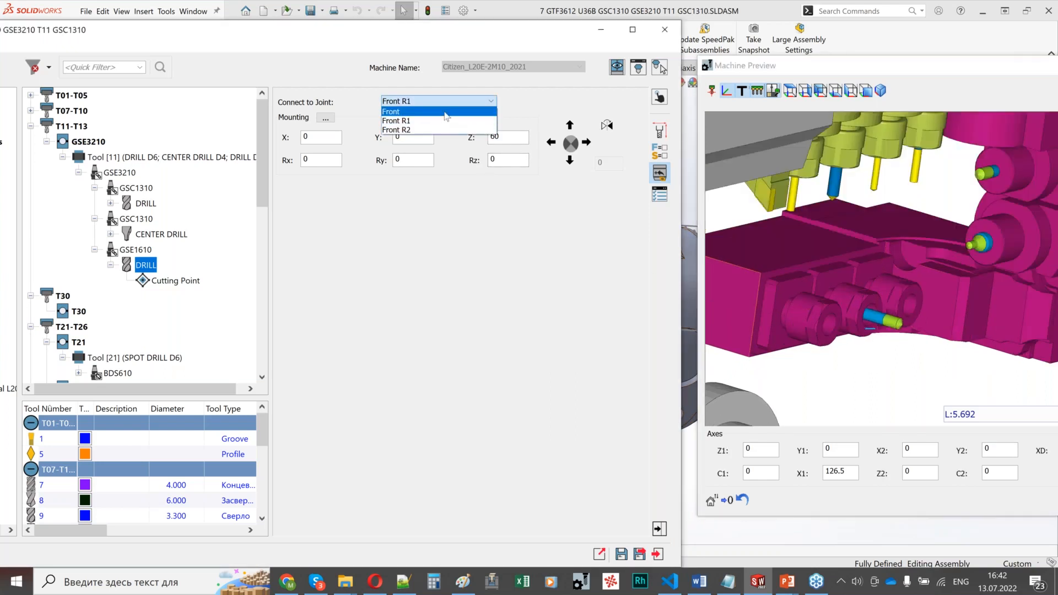
pyautogui.click(432, 112)
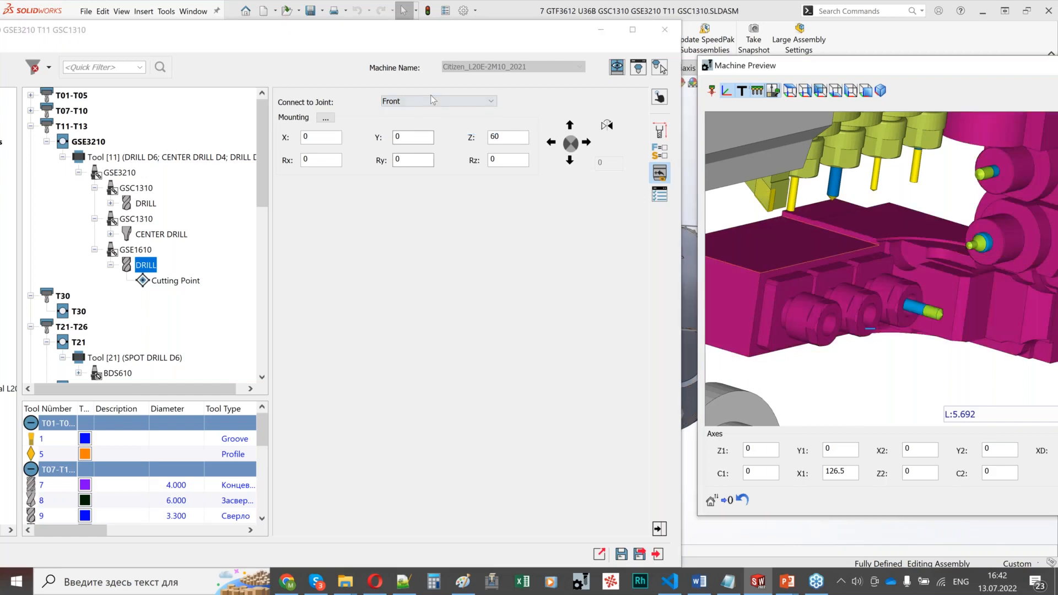
pyautogui.click(431, 100)
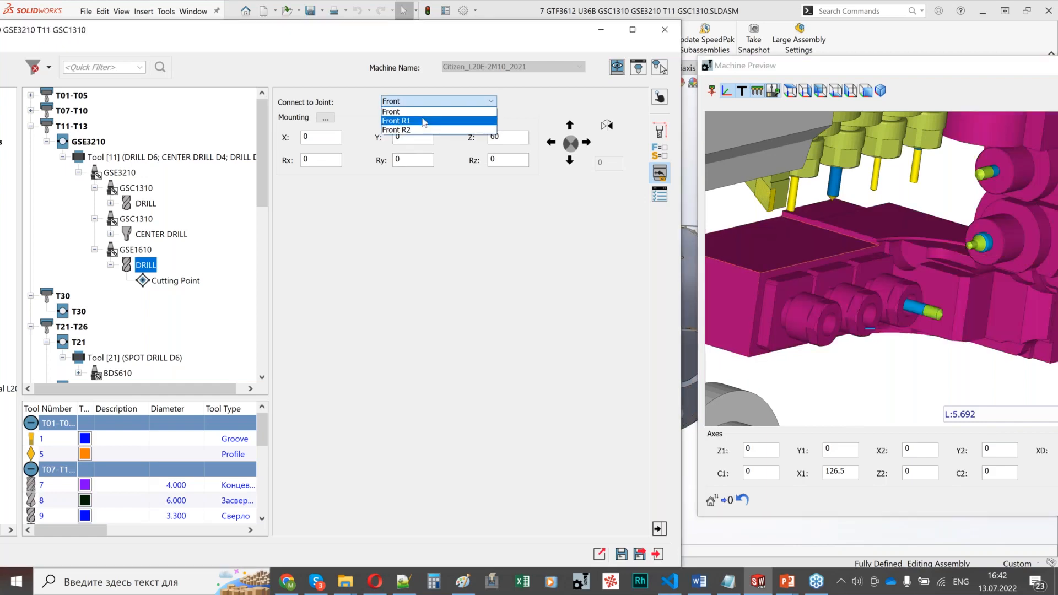
pyautogui.click(423, 122)
# Step: Reposition the ToolKit and Machine Preview windows to show the tool library tree, and examine the GSE3210 holder on the machine
pyautogui.keyDown('shift'); pyautogui.moveTo(864, 372); pyautogui.dragTo(869, 81, button='middle'); pyautogui.keyUp('shift')
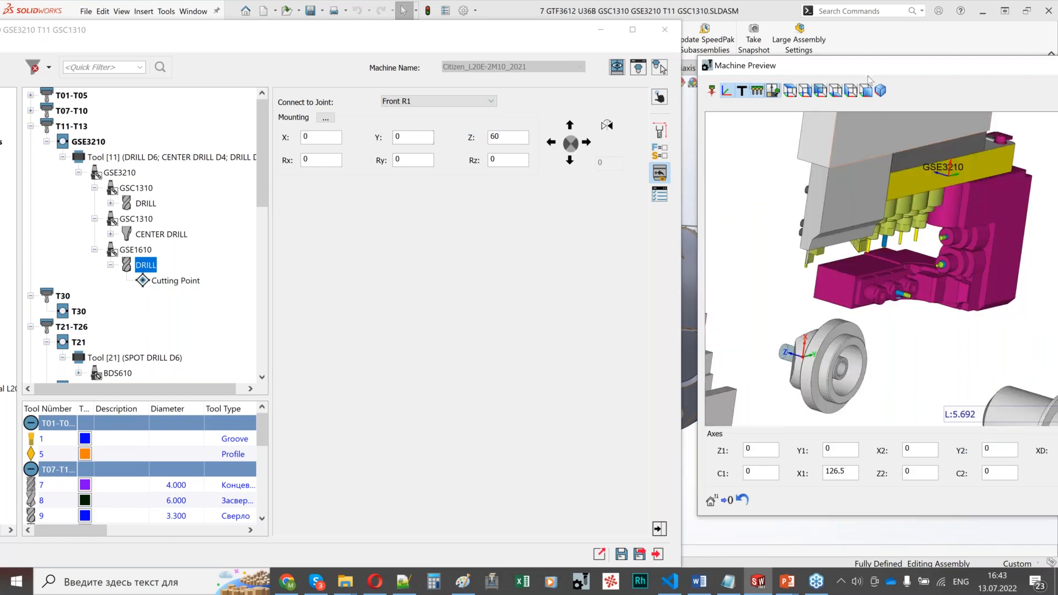
pyautogui.moveTo(905, 66); pyautogui.dragTo(851, 80)
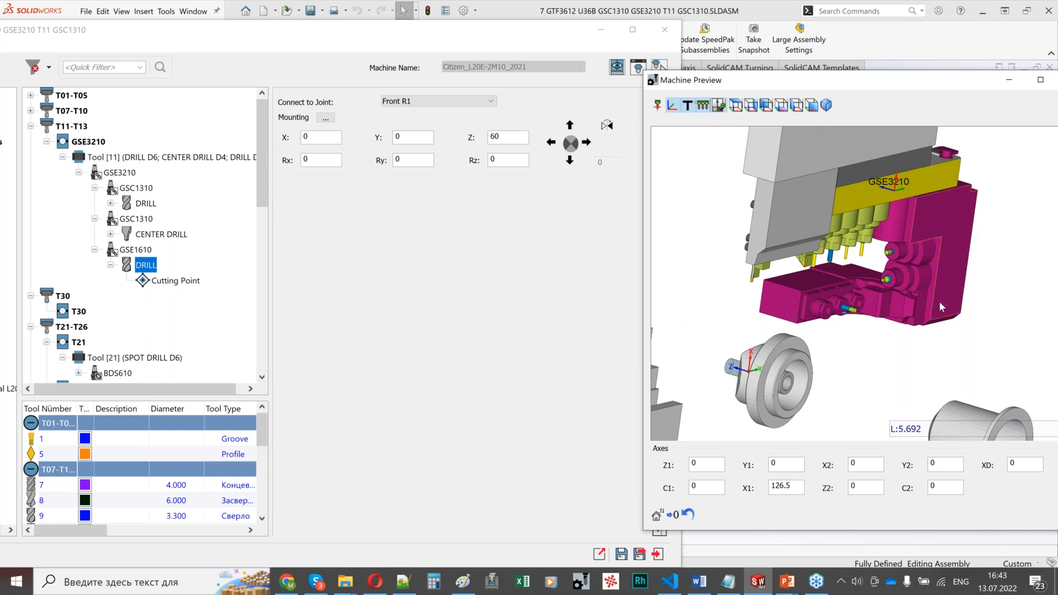
pyautogui.moveTo(180, 34); pyautogui.dragTo(375, 27)
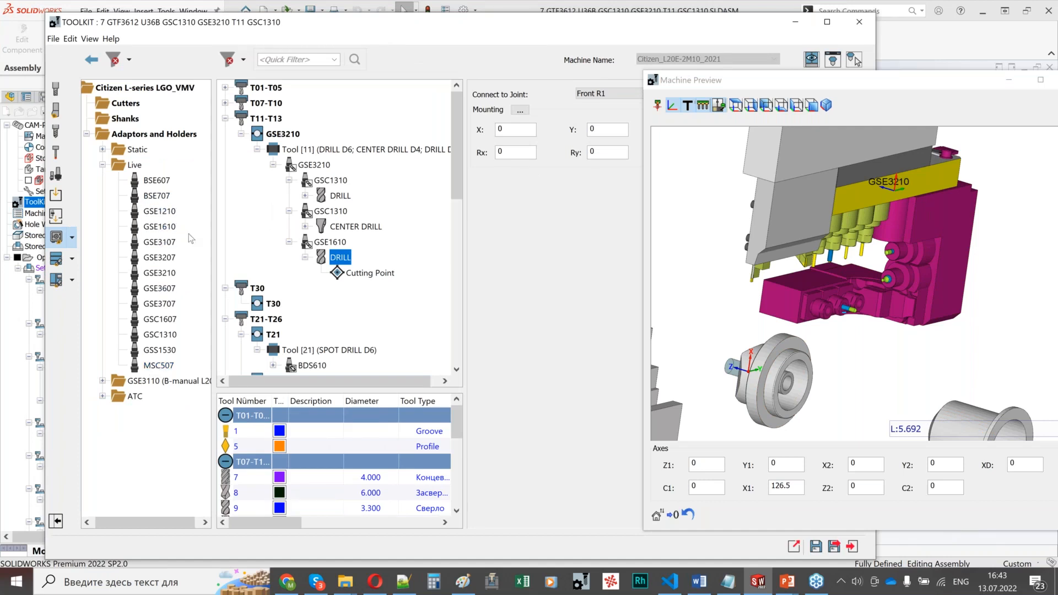
pyautogui.scroll(2, 840, 254)
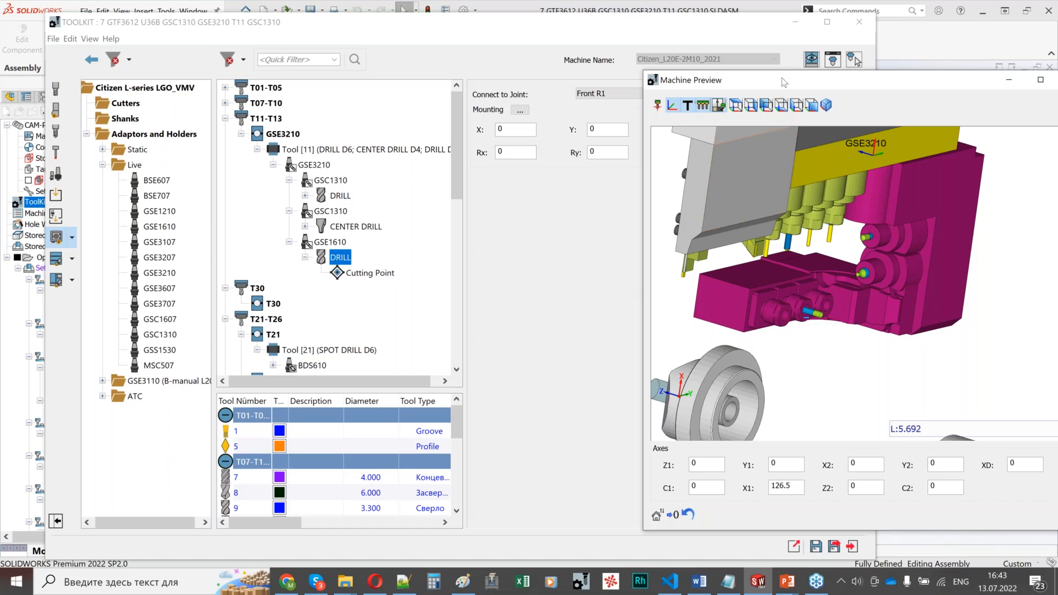
pyautogui.moveTo(784, 97); pyautogui.dragTo(605, 106)
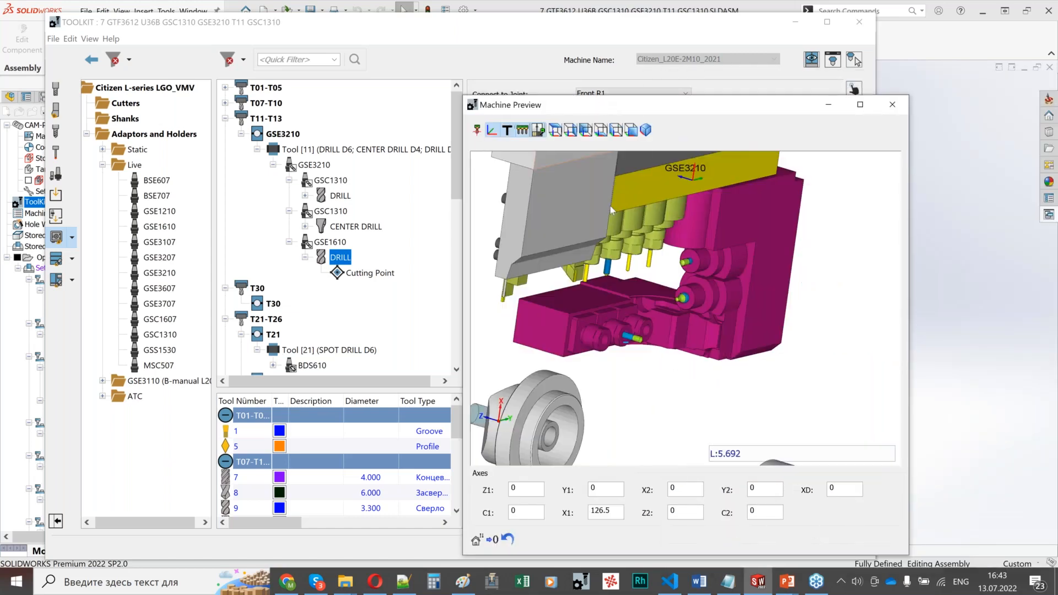
pyautogui.scroll(3, 562, 315)
pyautogui.scroll(-4, 653, 349)
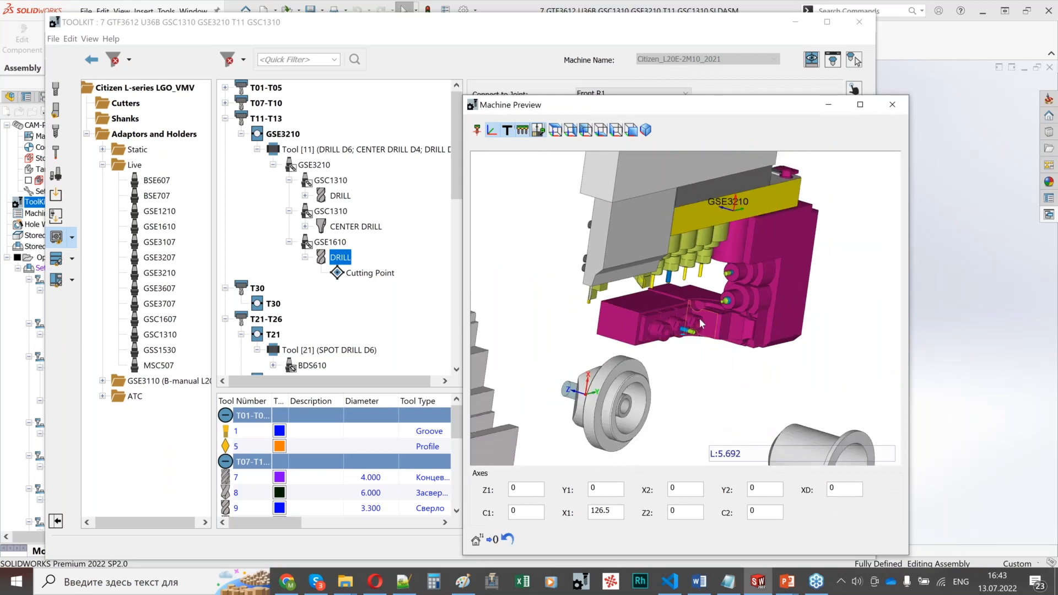